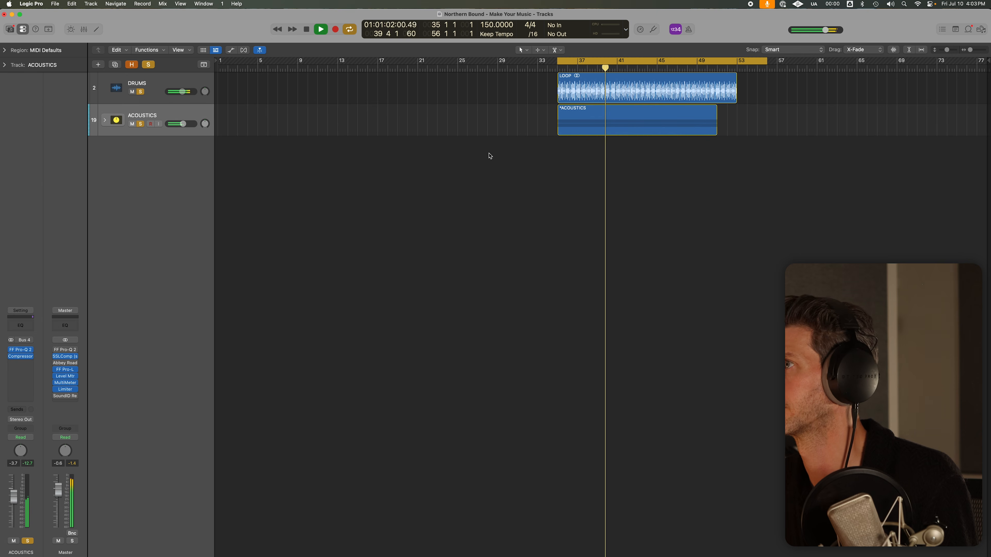
- Play the soloed DRUMS and ACOUSTICS tracks with their regions filling the view
{"action": "key", "text": "super+Down"}
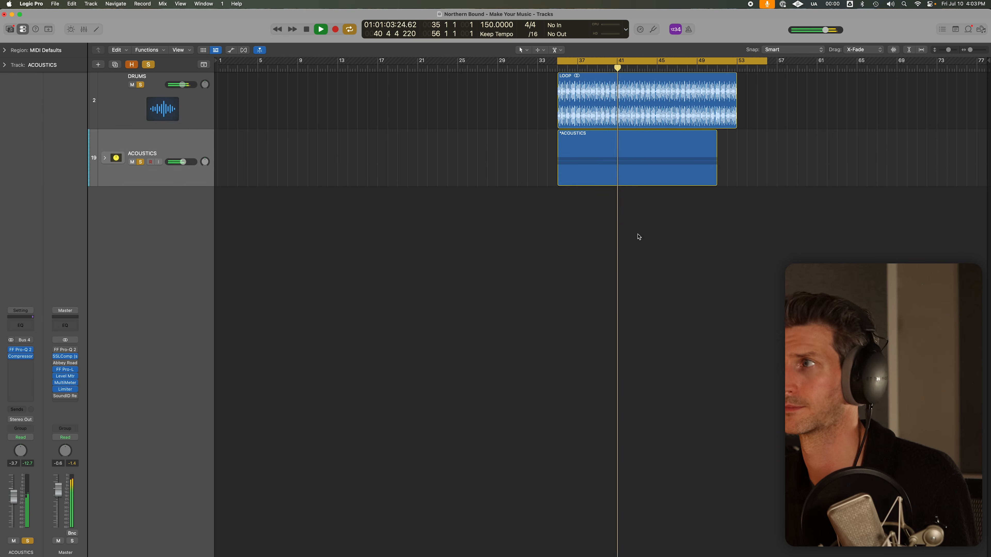
{"action": "key", "text": "z"}
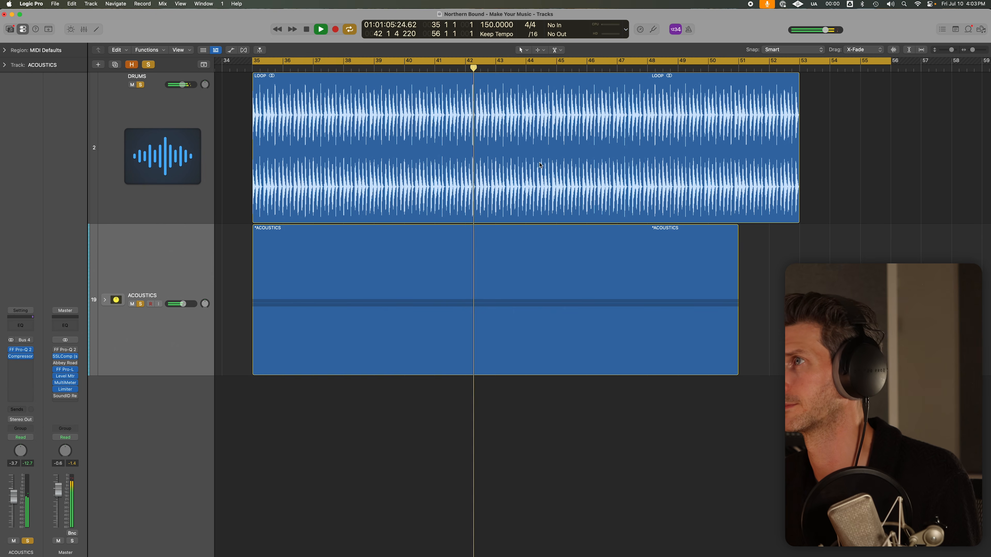
{"action": "key", "text": "space"}
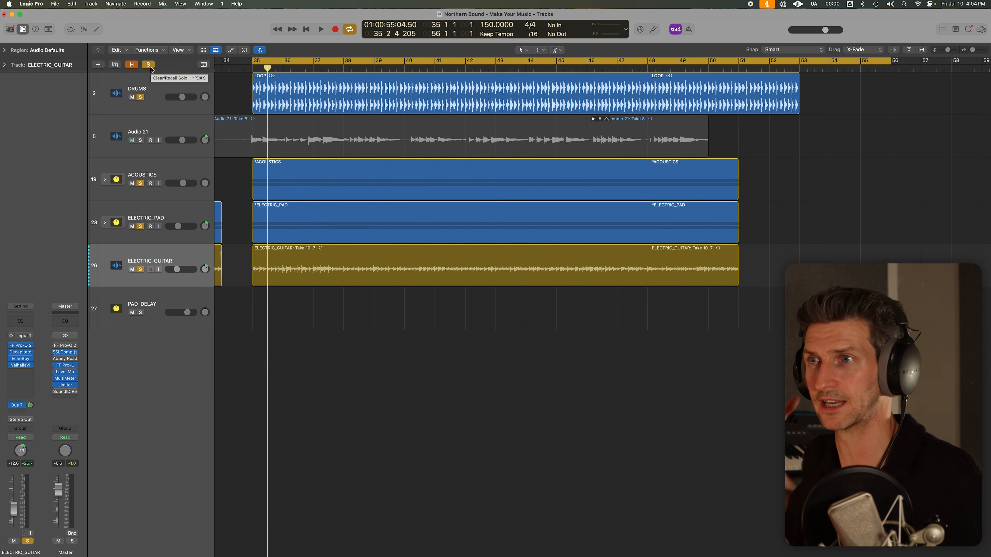
- Clear all solos, solo only the ELECTRIC_PAD stack and expand it to show its subtracks
{"action": "left_click", "coordinate": [152, 65]}
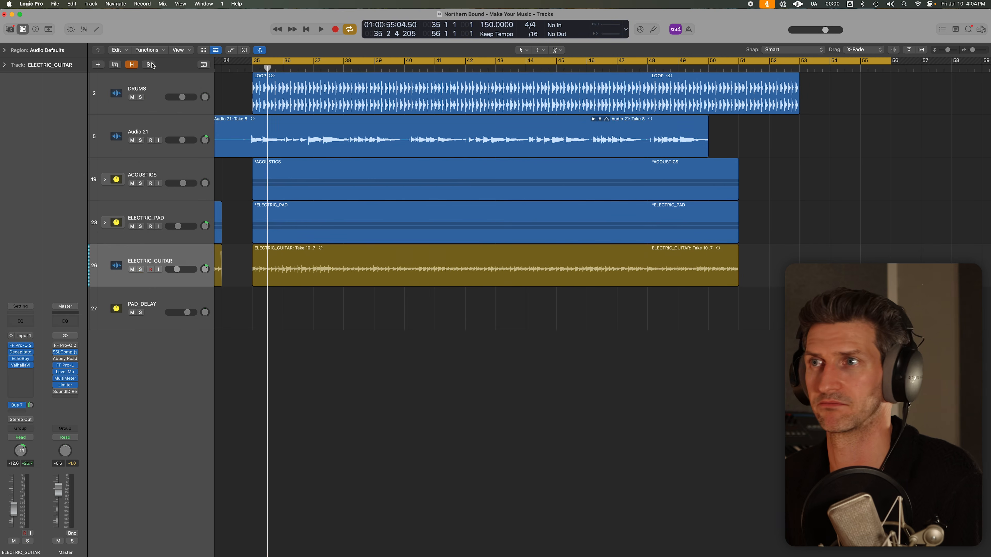
{"action": "left_click", "coordinate": [140, 227]}
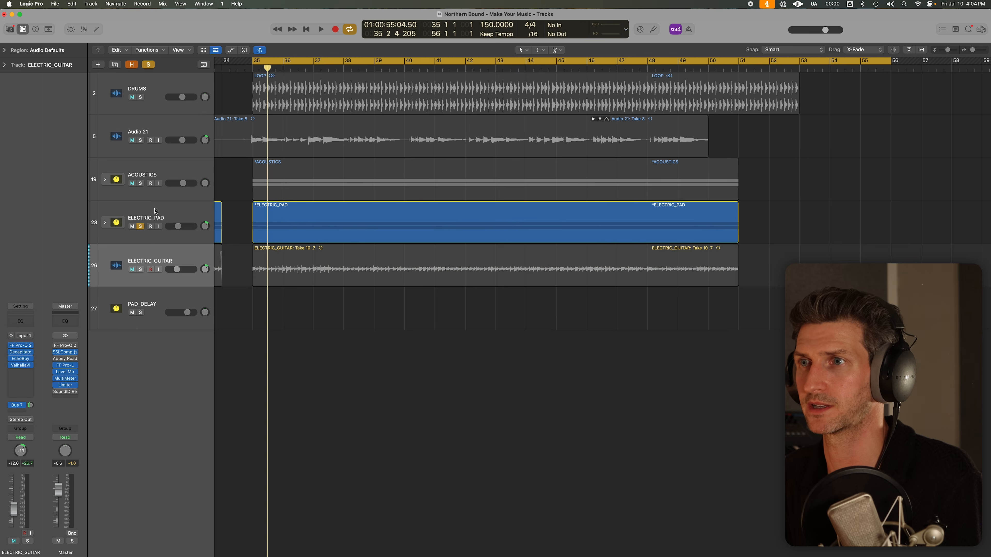
{"action": "left_click", "coordinate": [122, 234]}
{"action": "left_click", "coordinate": [104, 224]}
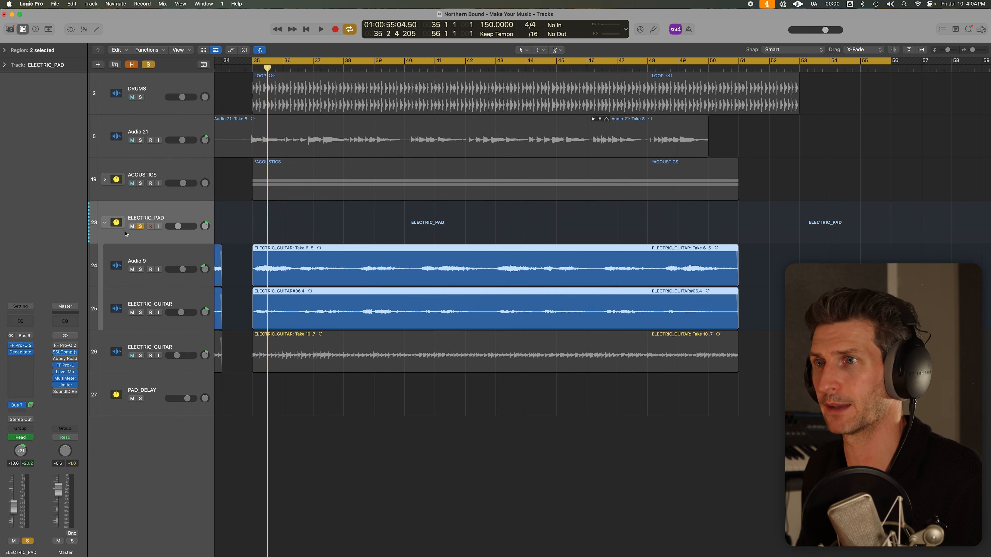
- Play the soloed ELECTRIC_PAD layers from bar 35 with enlarged tracks and stop playback
{"action": "key", "text": "space"}
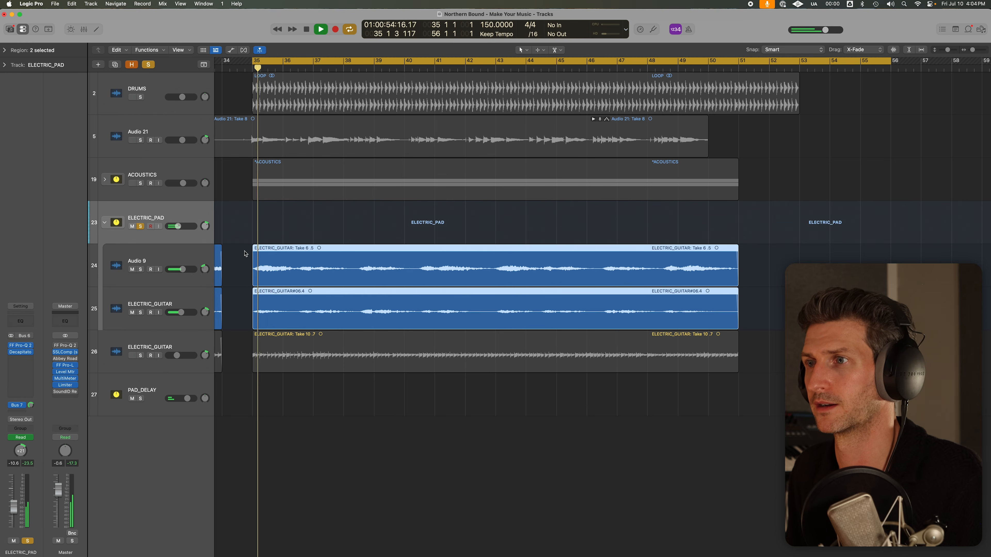
{"action": "key", "text": "super+Down"}
{"action": "key", "text": "super+Down"}
{"action": "scroll", "coordinate": [303, 352], "scroll_direction": "down", "scroll_amount": 3}
{"action": "scroll", "coordinate": [302, 352], "scroll_direction": "up", "scroll_amount": 3}
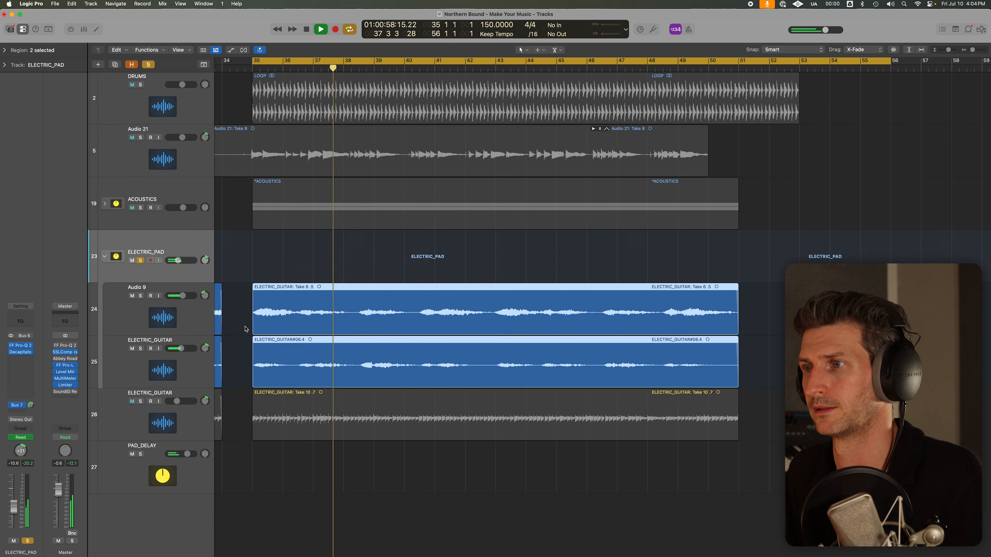
{"action": "key", "text": "space"}
- Collapse the ELECTRIC_PAD stack and solo the ELECTRIC_GUITAR track instead, playing it from bar 35
{"action": "left_click", "coordinate": [141, 261]}
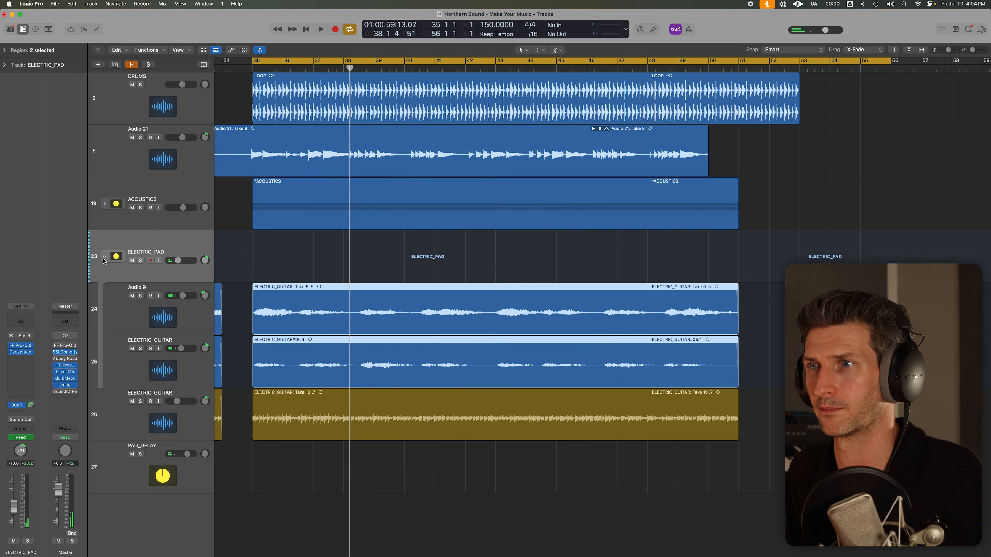
{"action": "left_click", "coordinate": [104, 258]}
{"action": "left_click", "coordinate": [140, 296]}
{"action": "left_click", "coordinate": [191, 313]}
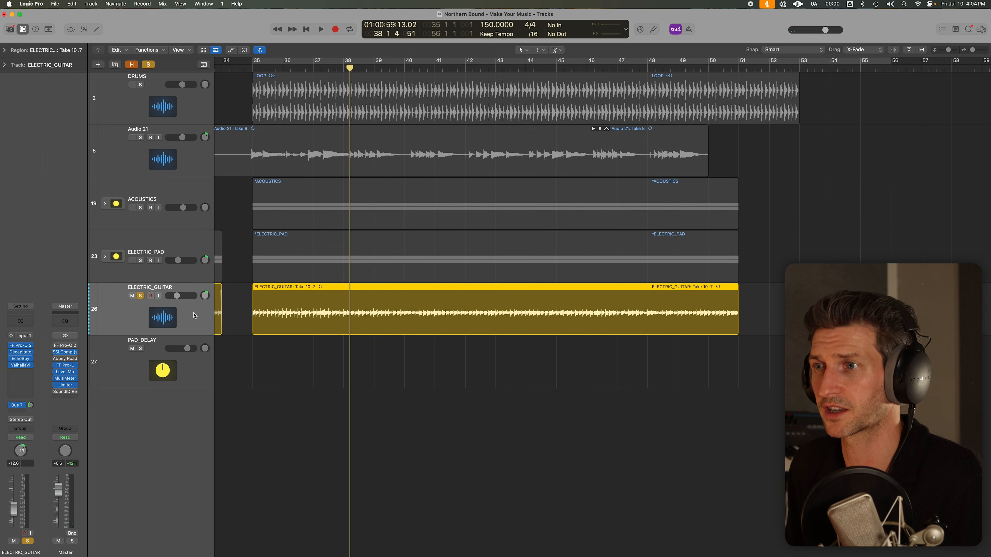
{"action": "key", "text": "space"}
{"action": "scroll", "coordinate": [250, 300], "scroll_direction": "down", "scroll_amount": 1}
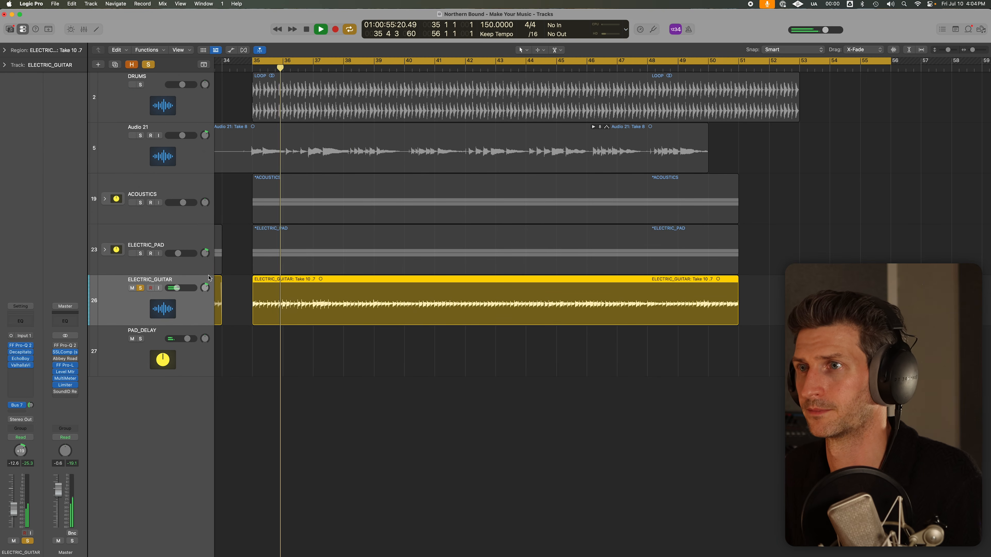
- Add the ELECTRIC_PAD, ACOUSTICS and DRUMS tracks to the solo during playback
{"action": "left_click", "coordinate": [139, 253]}
{"action": "left_click", "coordinate": [140, 203]}
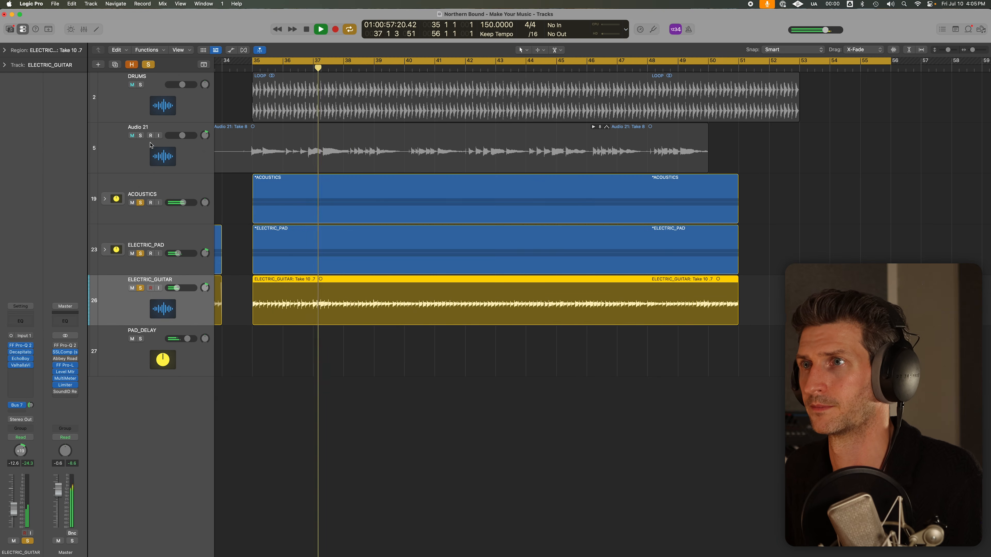
{"action": "left_click", "coordinate": [140, 85]}
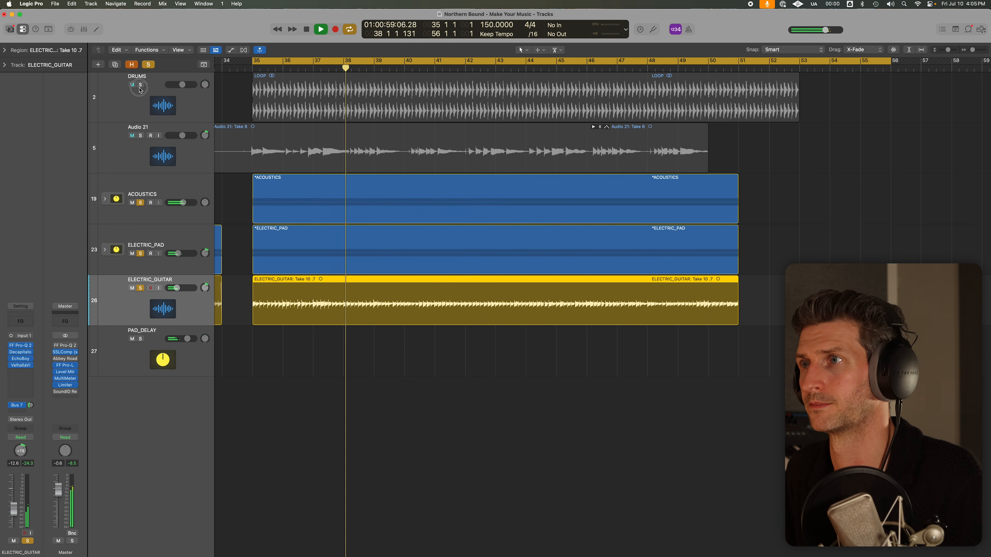
- Hide the Audio 21 track and listen to the remaining soloed chorus layers before stopping playback
{"action": "left_click", "coordinate": [202, 153]}
{"action": "key", "text": "super+BackSpace"}
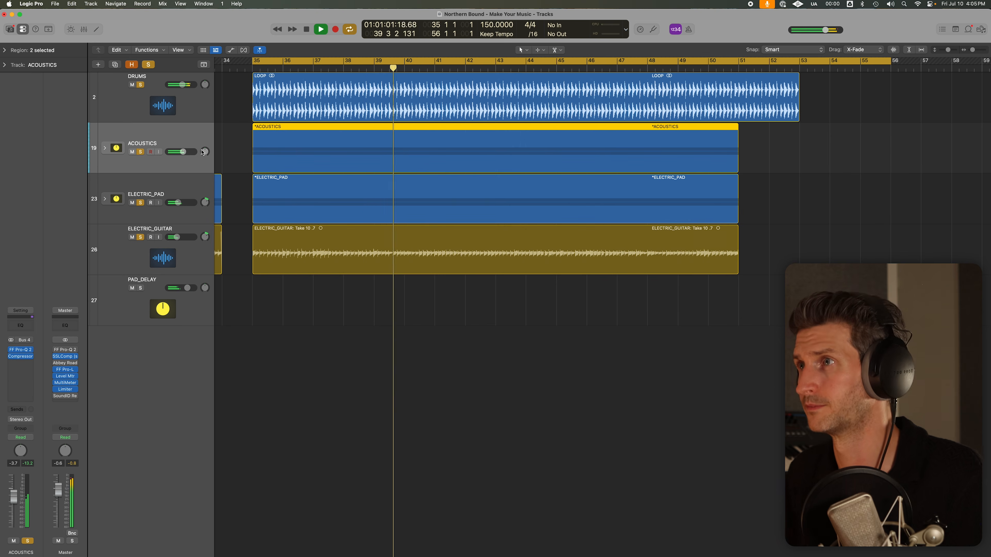
{"action": "key", "text": "super+Down"}
{"action": "key", "text": "super+Down"}
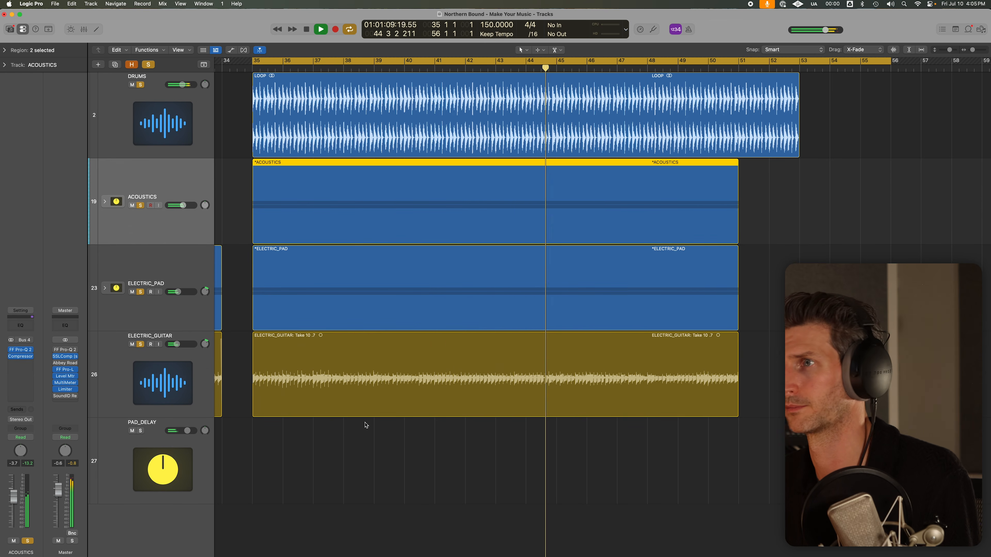
{"action": "key", "text": "space"}
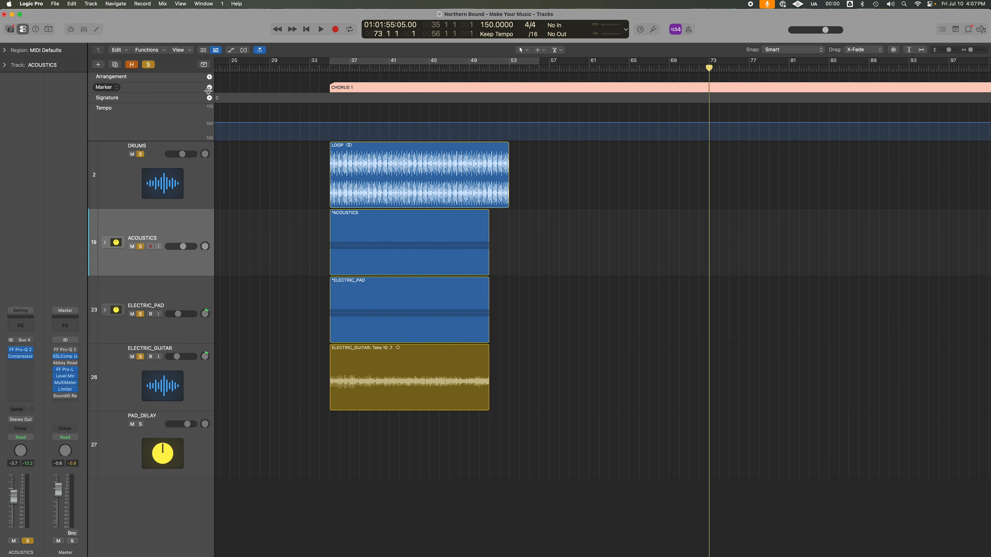
- Add a marker named CHORUS 2 at bar 73 and copy the four chorus regions to it
{"action": "left_click", "coordinate": [209, 88]}
{"action": "double_click", "coordinate": [727, 88]}
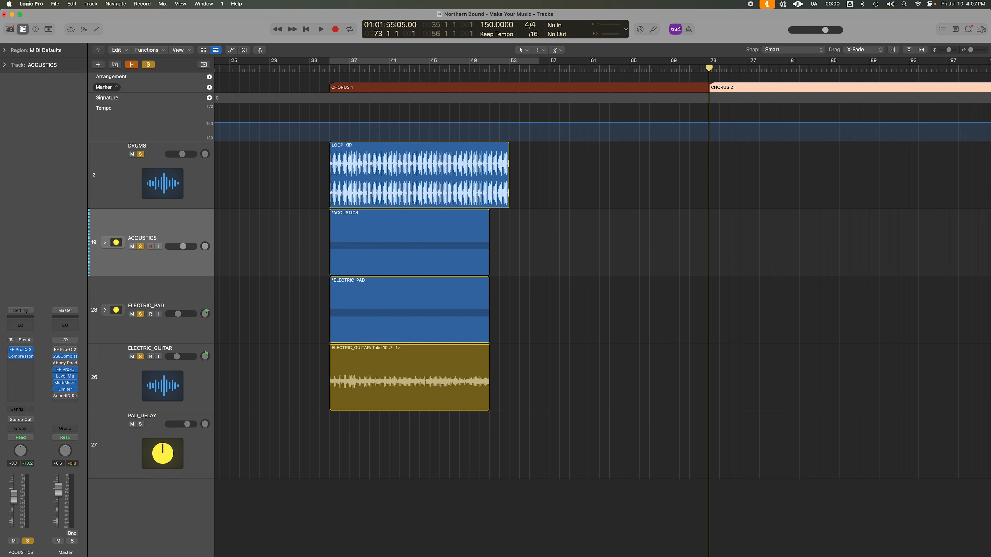
{"action": "left_click", "coordinate": [632, 444]}
{"action": "left_click_drag", "start_coordinate": [610, 494], "coordinate": [733, 181]}
{"action": "key", "text": "alt"}
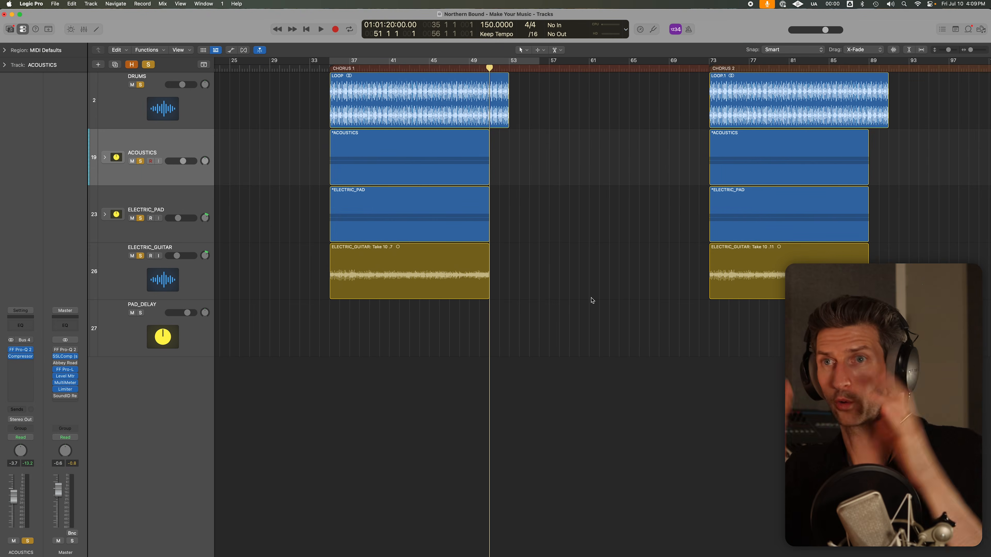
- With solos cleared, copy the ACOUSTICS, ELECTRIC_PAD and ELECTRIC_GUITAR chorus regions to bar 51 and move the second-chorus regions to bar 67
{"action": "left_click", "coordinate": [148, 69]}
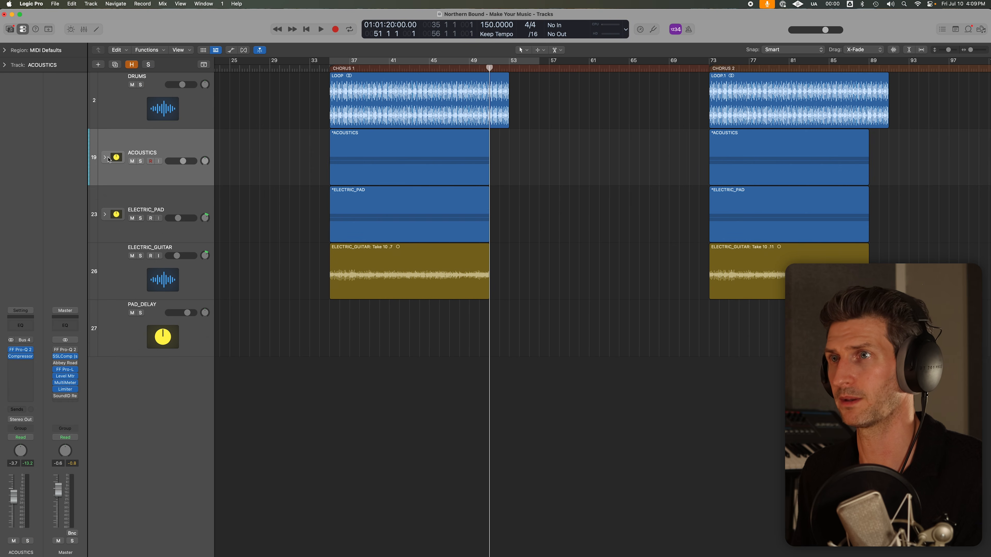
{"action": "left_click", "coordinate": [355, 155]}
{"action": "left_click_drag", "start_coordinate": [362, 159], "coordinate": [522, 158]}
{"action": "left_click_drag", "start_coordinate": [753, 334], "coordinate": [682, 113]}
{"action": "left_click_drag", "start_coordinate": [382, 205], "coordinate": [520, 212]}
{"action": "left_click_drag", "start_coordinate": [415, 251], "coordinate": [573, 251]}
- Trim the first drum loop at bar 51 and repeat it directly behind to fill the gap up to bar 67
{"action": "left_click", "coordinate": [489, 111]}
{"action": "right_click", "coordinate": [489, 111]}
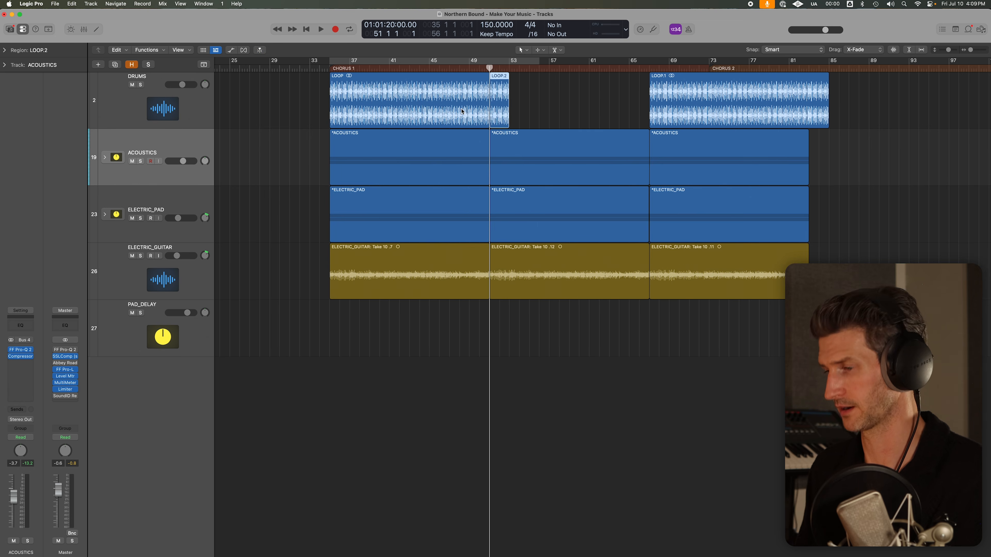
{"action": "key", "text": "Delete"}
{"action": "left_click", "coordinate": [417, 100]}
{"action": "key", "text": "super+r"}
{"action": "left_click", "coordinate": [578, 302]}
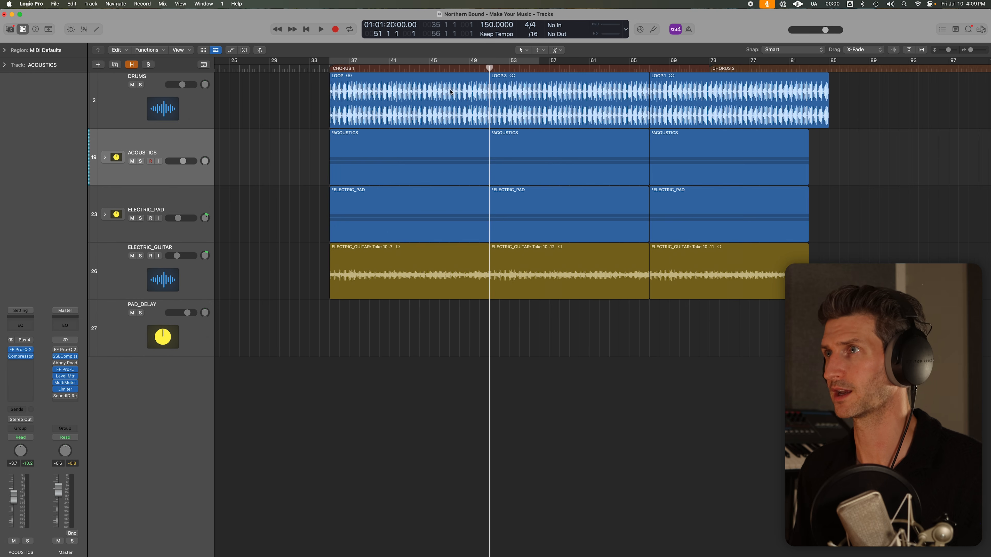
- Show the global tracks and add a marker named VERSE 2 at bar 51
{"action": "left_click", "coordinate": [479, 70]}
{"action": "left_click", "coordinate": [196, 115]}
{"action": "key", "text": "super+Up"}
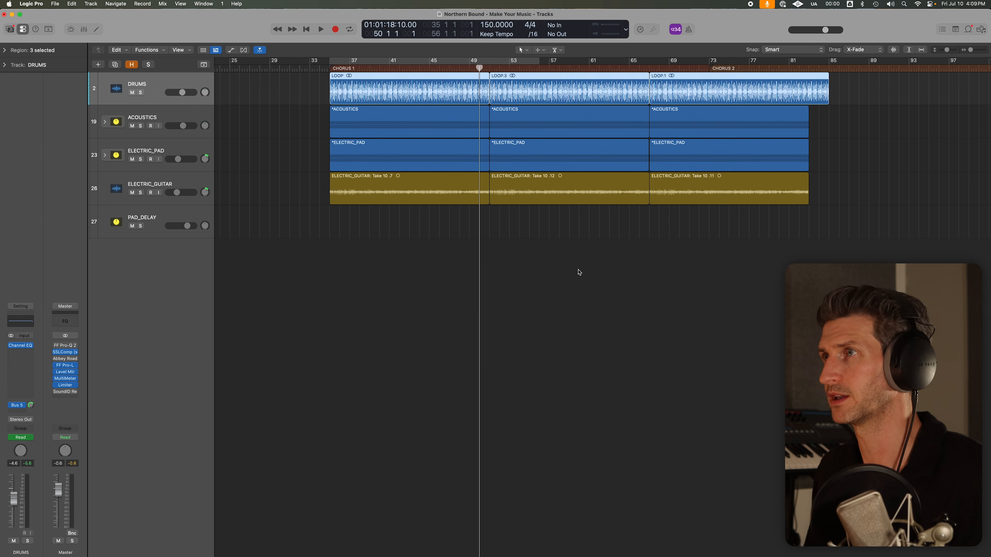
{"action": "left_click", "coordinate": [578, 229]}
{"action": "left_click", "coordinate": [204, 64]}
{"action": "left_click", "coordinate": [490, 68]}
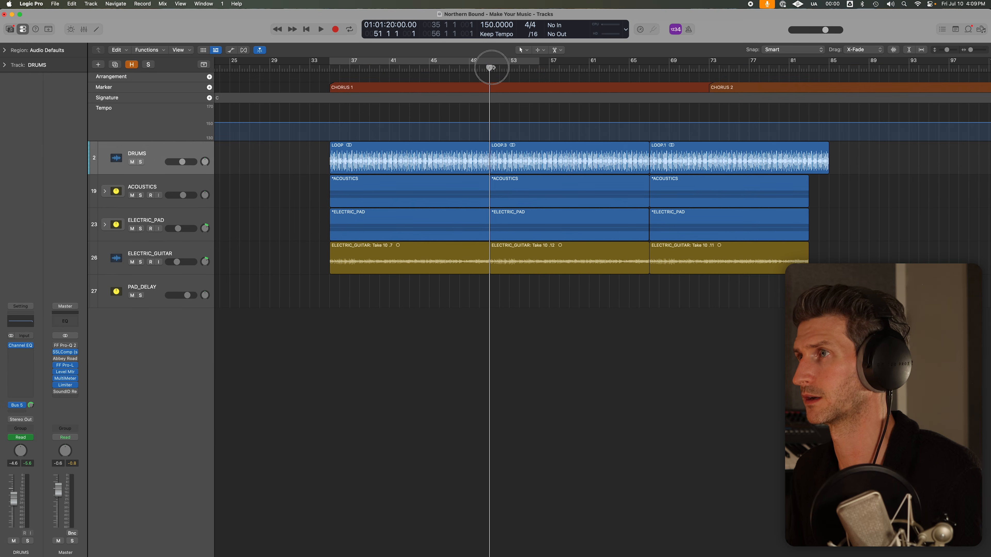
{"action": "left_click", "coordinate": [209, 87]}
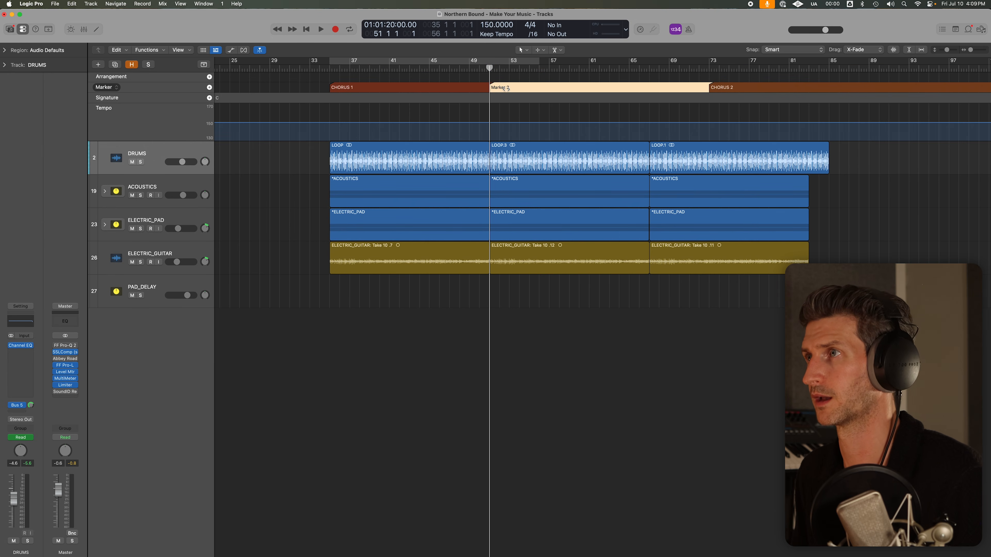
{"action": "double_click", "coordinate": [508, 86]}
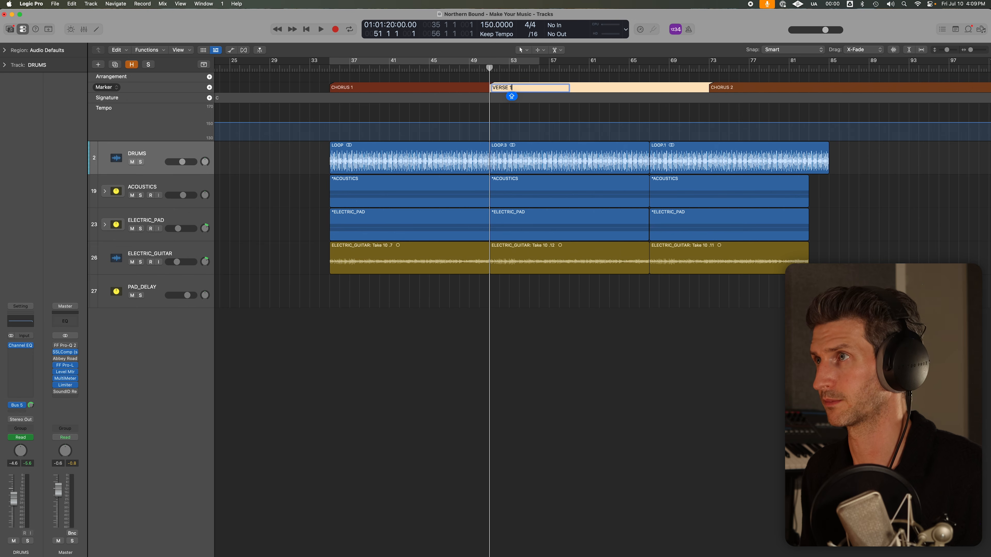
{"action": "key", "text": "Return"}
- Copy the four chorus regions to bar 19 and add a marker named VERSE 1 there
{"action": "scroll", "coordinate": [736, 370], "scroll_direction": "left", "scroll_amount": 10}
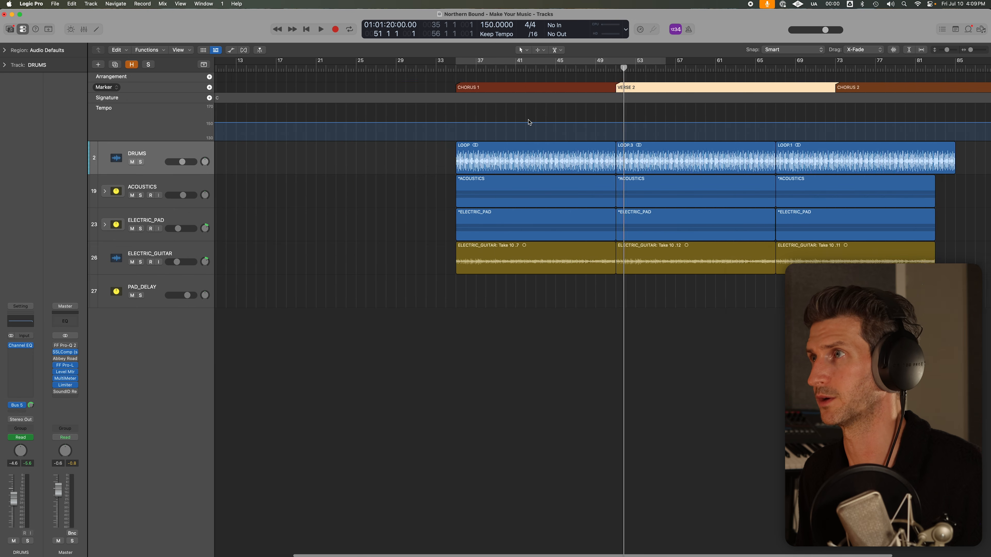
{"action": "mouse_move", "coordinate": [739, 370]}
{"action": "left_mouse_down"}
{"action": "mouse_move", "coordinate": [701, 168]}
{"action": "mouse_move", "coordinate": [395, 164]}
{"action": "left_mouse_up"}
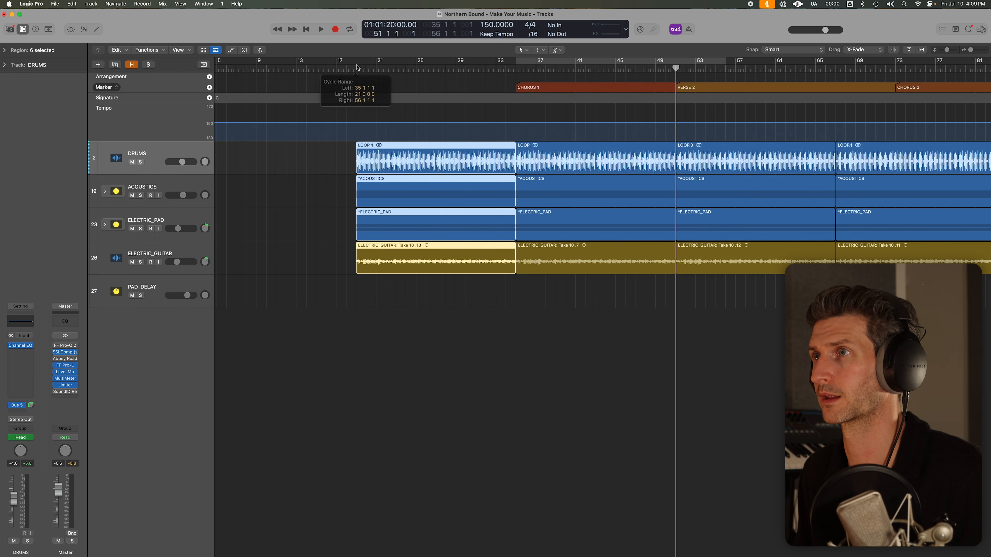
{"action": "left_click", "coordinate": [356, 68]}
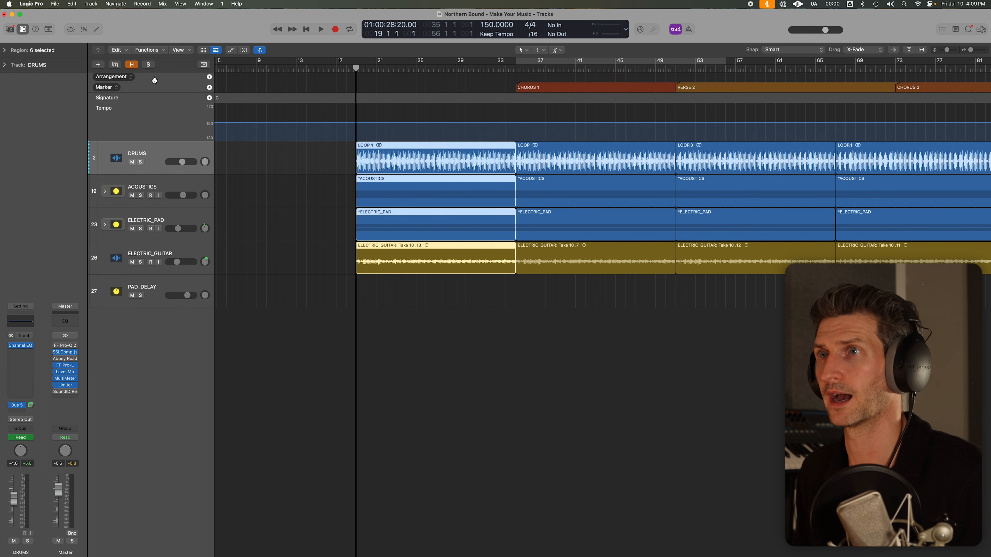
{"action": "left_click", "coordinate": [209, 87]}
{"action": "double_click", "coordinate": [401, 88]}
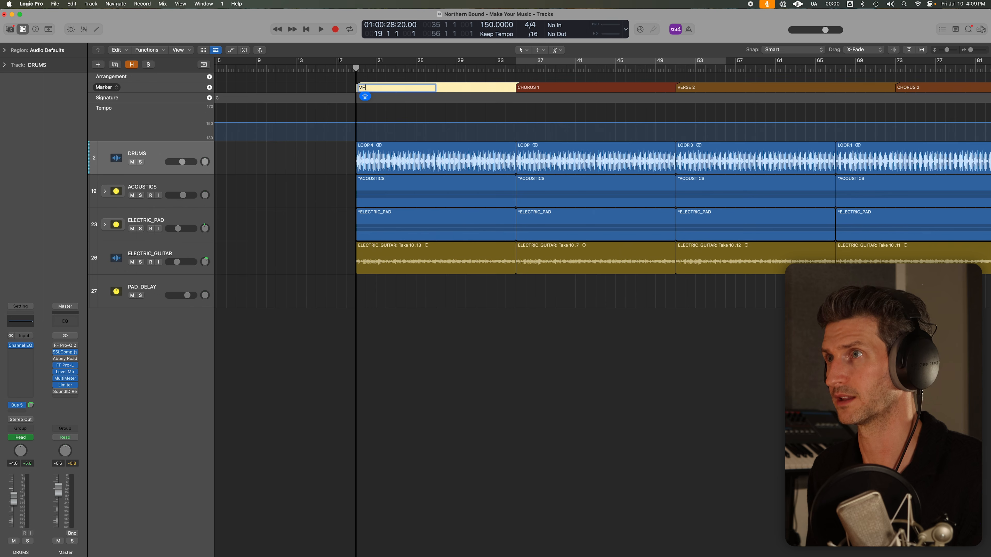
{"action": "type", "text": "VERSE 1"}
{"action": "key", "text": "Return"}
- Delete the ELECTRIC_PAD and ELECTRIC_GUITAR regions from the VERSE 1 section
{"action": "left_click", "coordinate": [414, 162]}
{"action": "key", "text": "super+Up"}
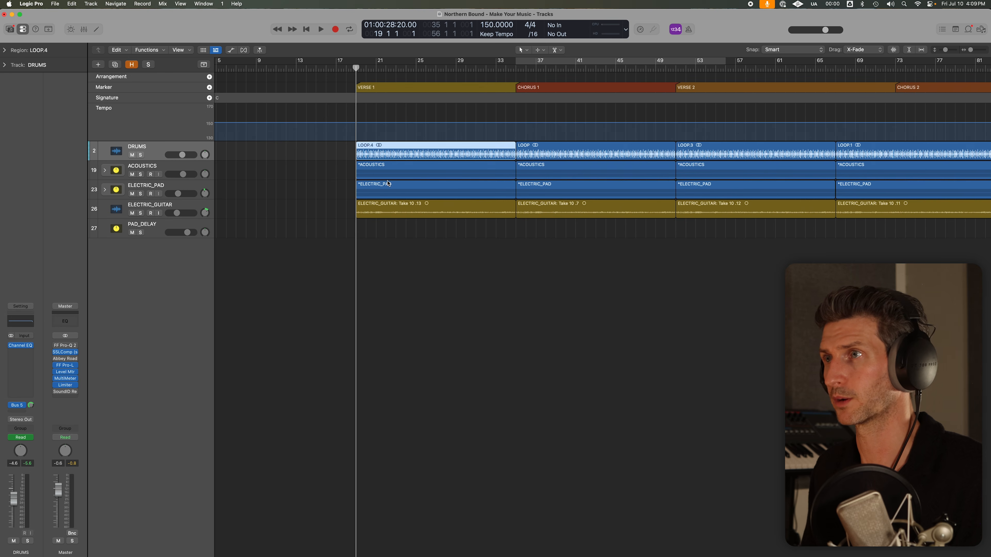
{"action": "left_click_drag", "start_coordinate": [345, 191], "coordinate": [382, 221]}
{"action": "key", "text": "Delete"}
- Delete the ELECTRIC_PAD and ELECTRIC_GUITAR regions at bar 51 in the VERSE 2 section
{"action": "left_click", "coordinate": [526, 83]}
{"action": "scroll", "coordinate": [616, 288], "scroll_direction": "right", "scroll_amount": 5}
{"action": "left_click_drag", "start_coordinate": [616, 287], "coordinate": [613, 199]}
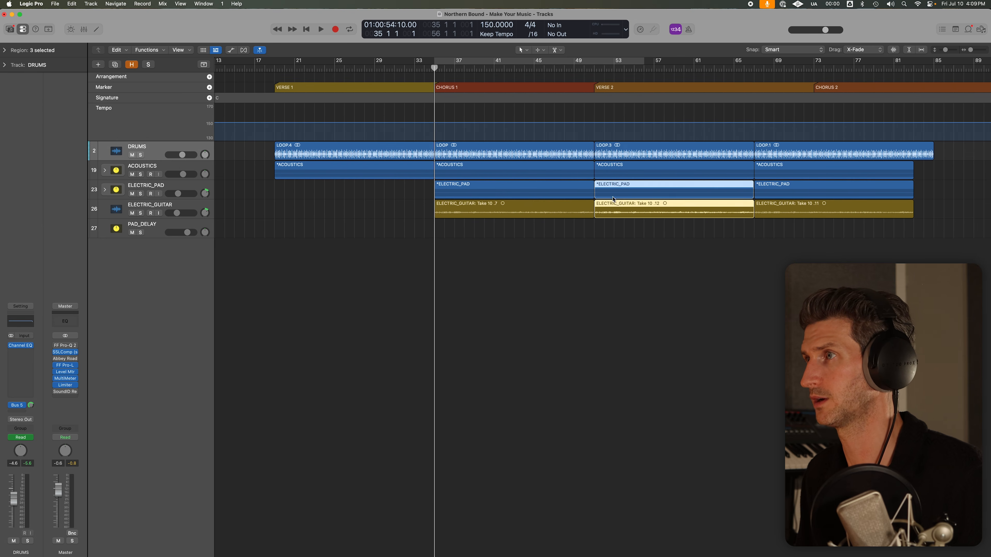
{"action": "left_click", "coordinate": [616, 171]}
{"action": "left_click", "coordinate": [185, 166]}
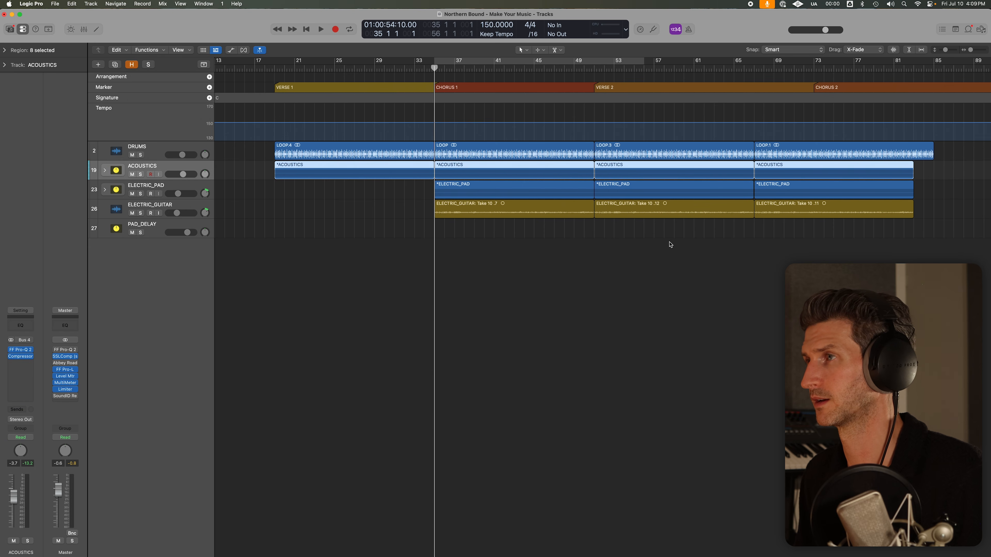
{"action": "left_click_drag", "start_coordinate": [621, 229], "coordinate": [626, 196]}
{"action": "key", "text": "Delete"}
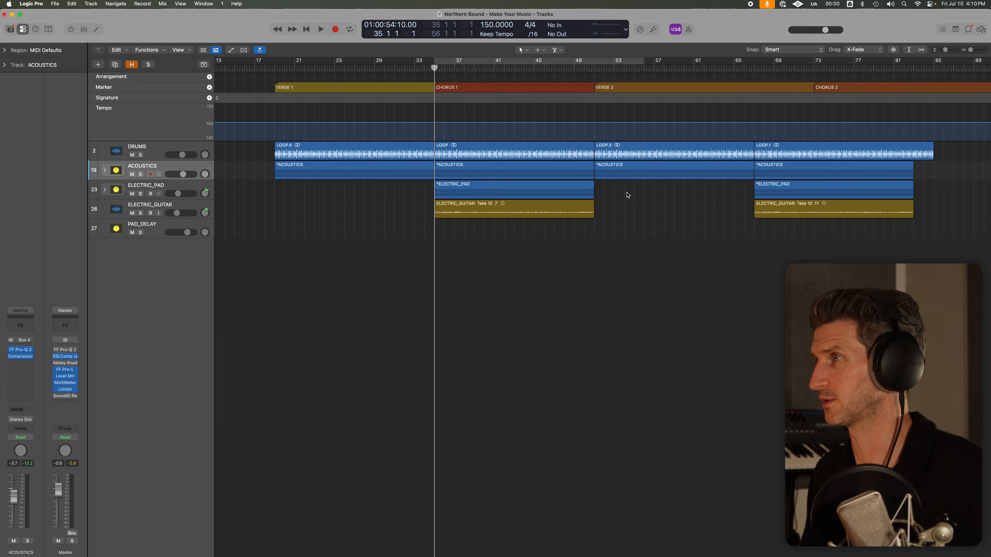
- Insert a Channel EQ on the ACOUSTICS track and open its settings
{"action": "scroll", "coordinate": [685, 230], "scroll_direction": "up", "scroll_amount": 3}
{"action": "left_click", "coordinate": [620, 199]}
{"action": "left_click", "coordinate": [160, 180]}
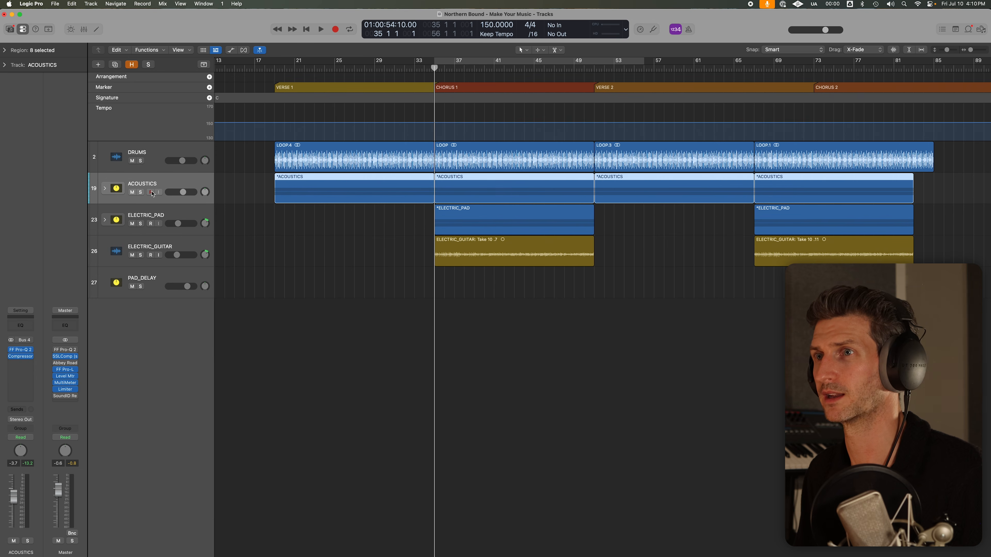
{"action": "left_click", "coordinate": [29, 329]}
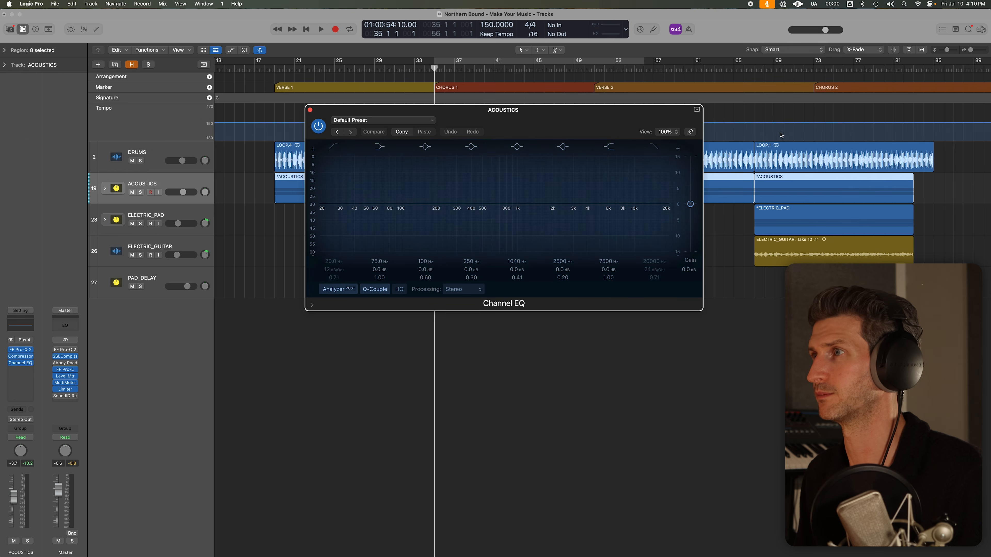
- Solo the DRUMS track, play from bar 51 and try a high cut at about 1640 Hz in its Channel EQ
{"action": "left_click", "coordinate": [593, 72]}
{"action": "left_click", "coordinate": [613, 157]}
{"action": "left_click", "coordinate": [157, 151]}
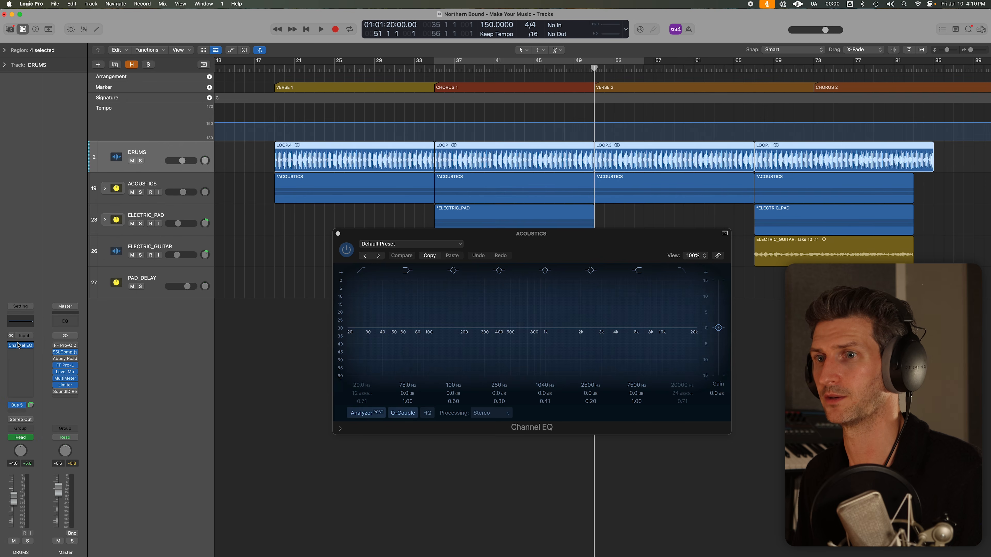
{"action": "left_click", "coordinate": [25, 347]}
{"action": "left_click", "coordinate": [654, 147]}
{"action": "key", "text": "s"}
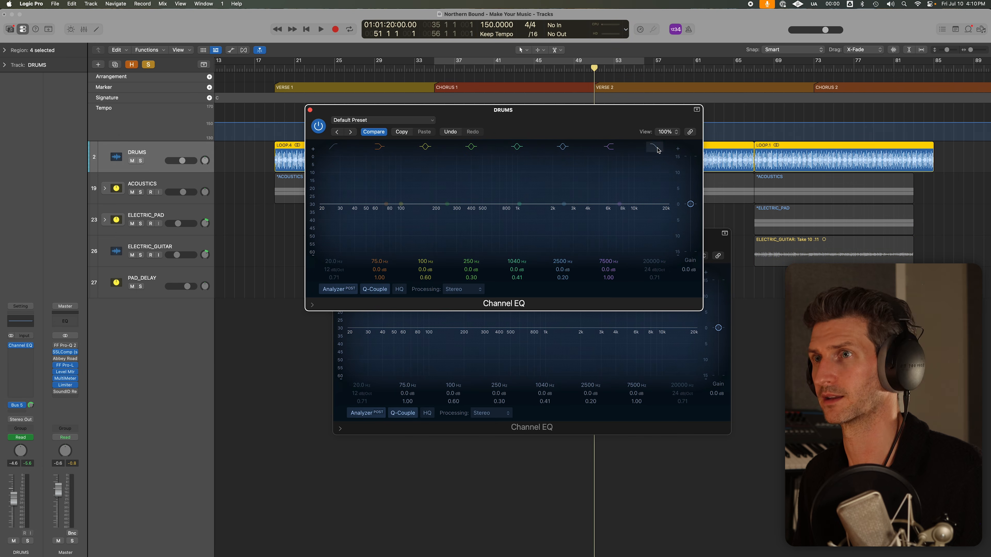
{"action": "key", "text": "space"}
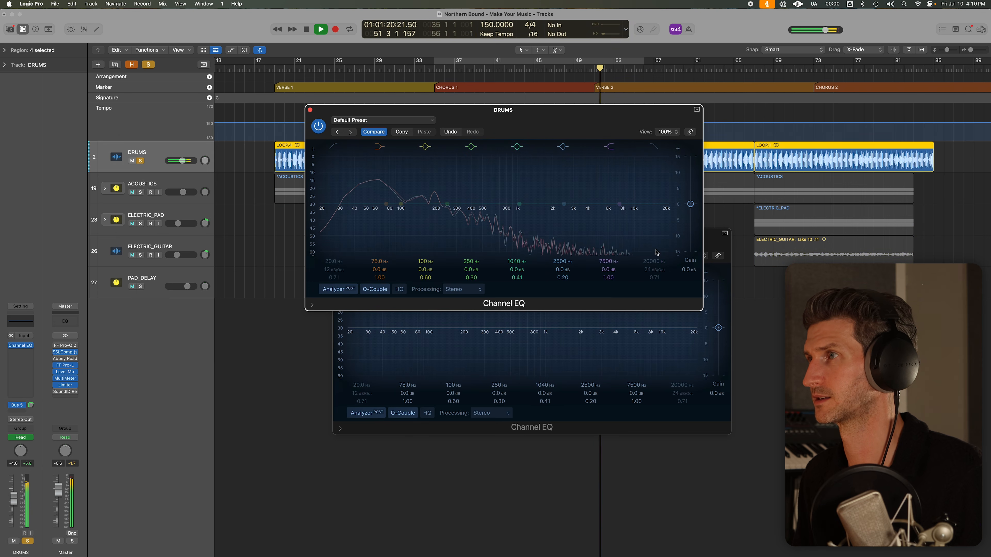
{"action": "left_click_drag", "start_coordinate": [657, 200], "coordinate": [542, 213]}
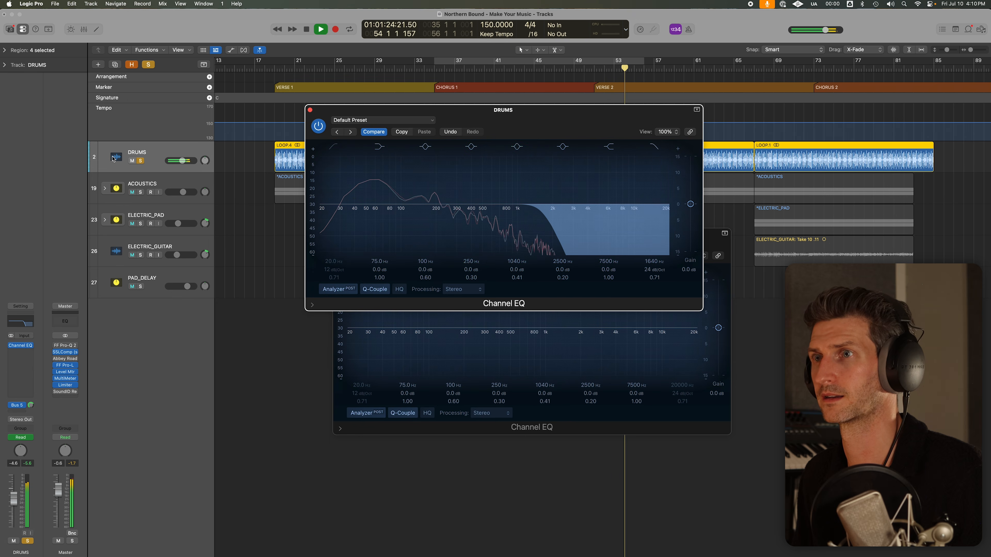
- Solo ACOUSTICS alongside DRUMS, close the EQ windows and listen to the filtered drums in VERSE 2
{"action": "left_click", "coordinate": [140, 192]}
{"action": "left_click", "coordinate": [310, 111], "text": "alt"}
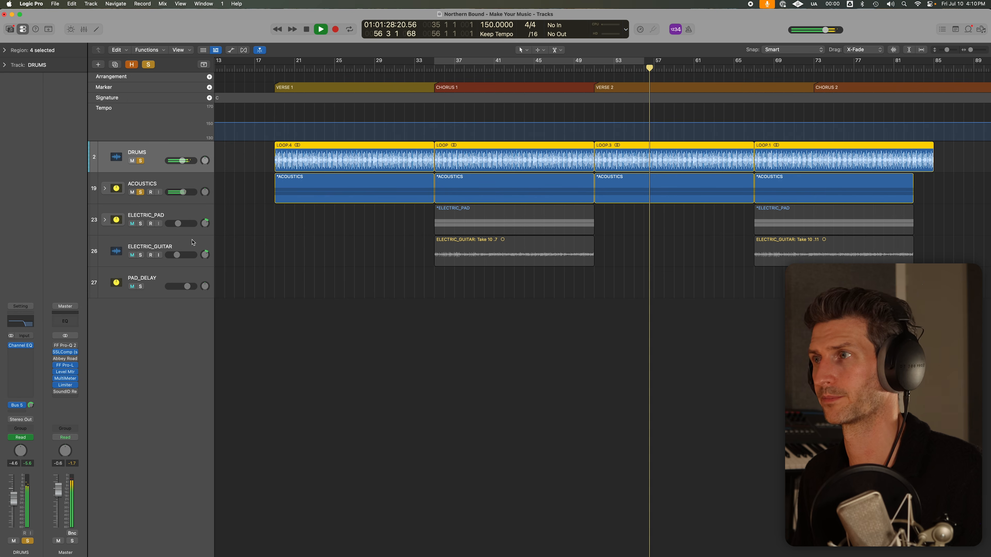
{"action": "key", "text": "space"}
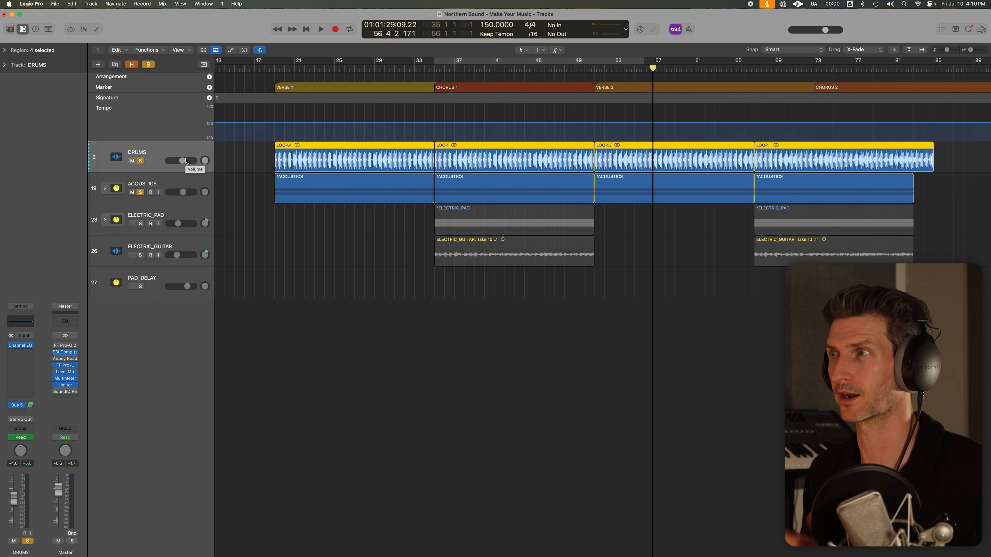
- Return the DRUMS Channel EQ's high cut to 20000 Hz, close the EQ and leave the playhead at bar 51
{"action": "left_click", "coordinate": [636, 213]}
{"action": "left_click", "coordinate": [596, 67]}
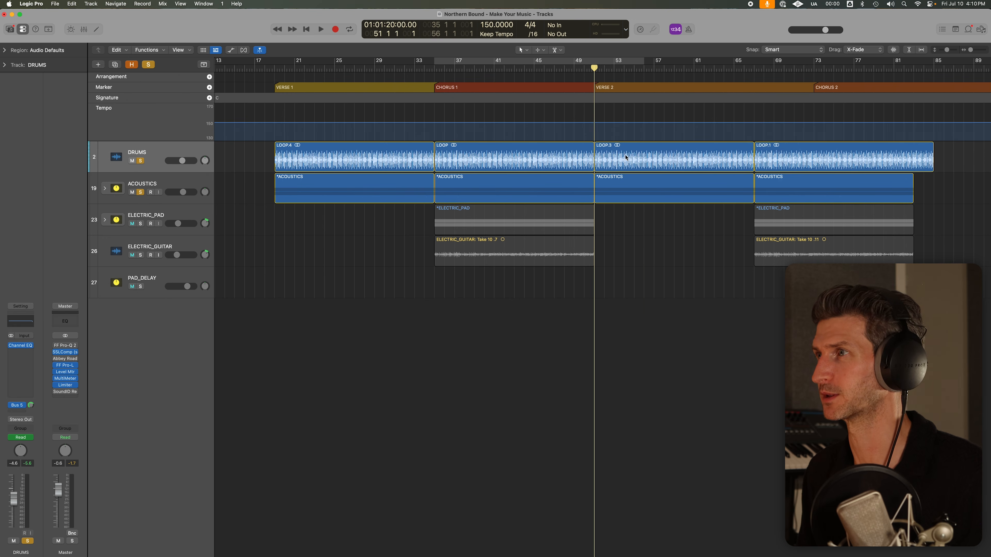
{"action": "left_click", "coordinate": [629, 159]}
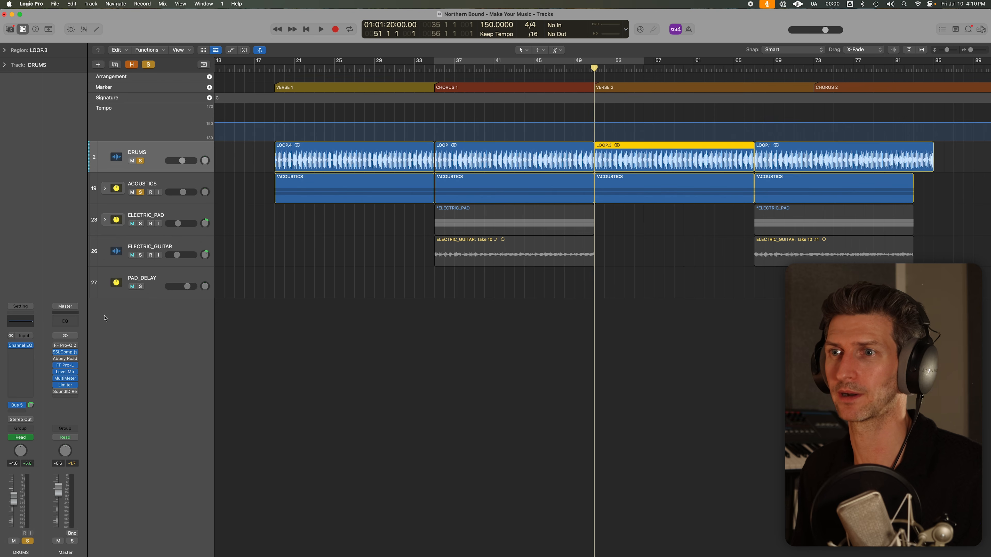
{"action": "left_click", "coordinate": [22, 345]}
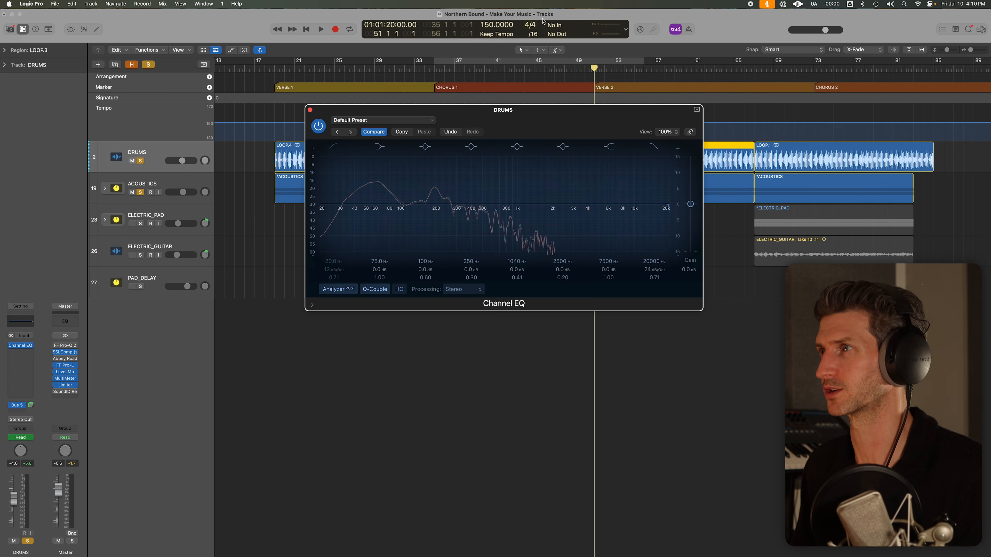
{"action": "left_click", "coordinate": [310, 110]}
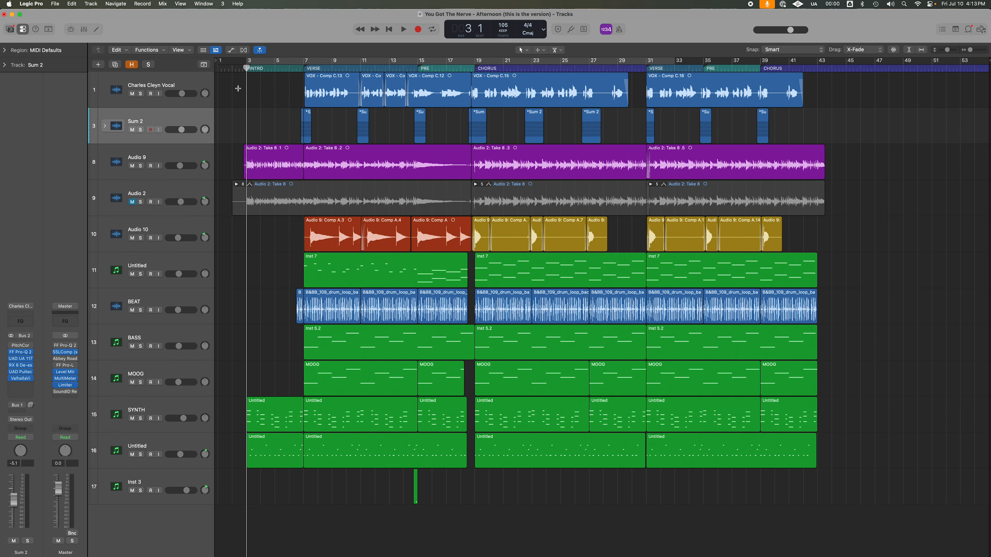
- Sweep a marquee over the You Got The Nerve arrangement from the vocal track to track 16, and clear it
{"action": "left_click_drag", "start_coordinate": [245, 76], "coordinate": [822, 456]}
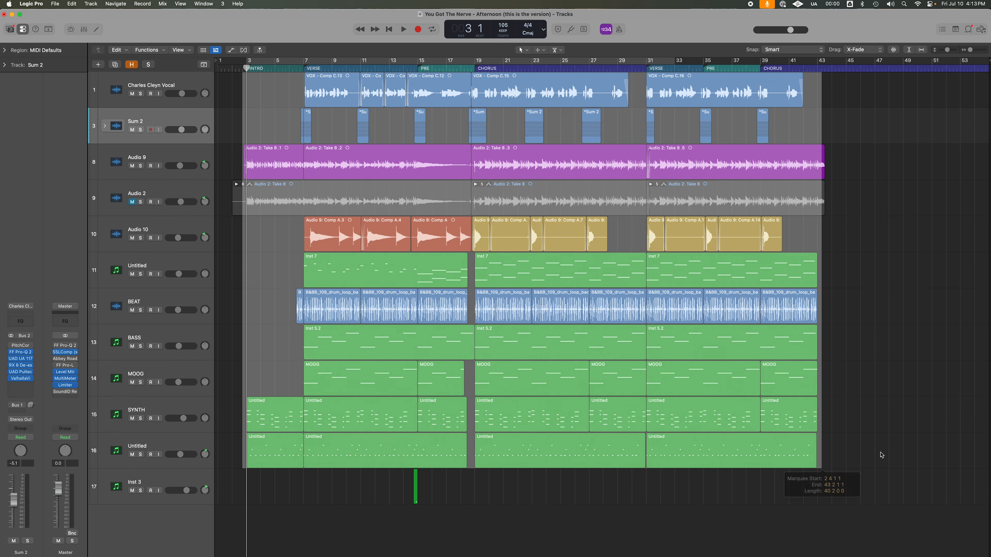
{"action": "left_click", "coordinate": [921, 448]}
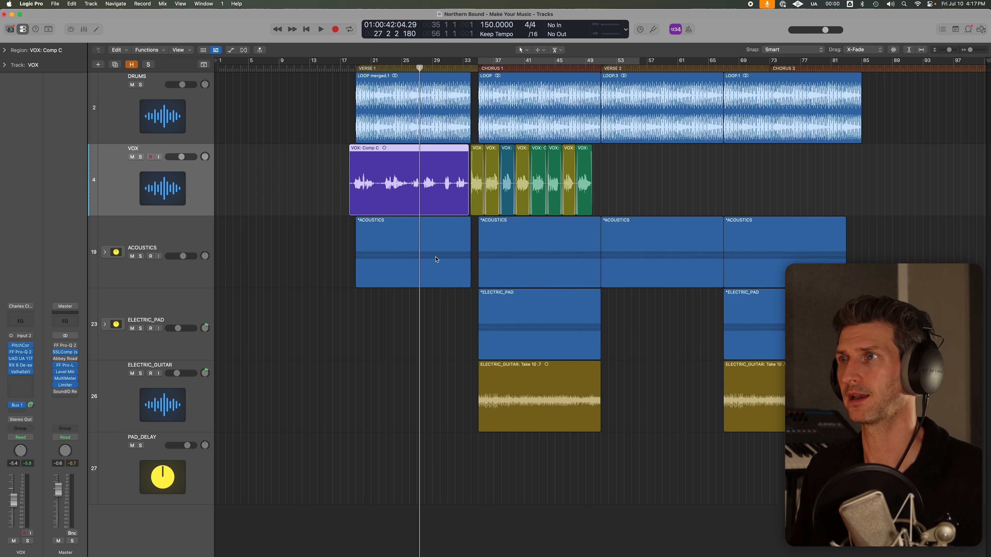
- Reduce the track heights in the Northern Bound project and play VERSE 1 with its vocal from bar 18
{"action": "key", "text": "super+Up"}
{"action": "left_click", "coordinate": [354, 69]}
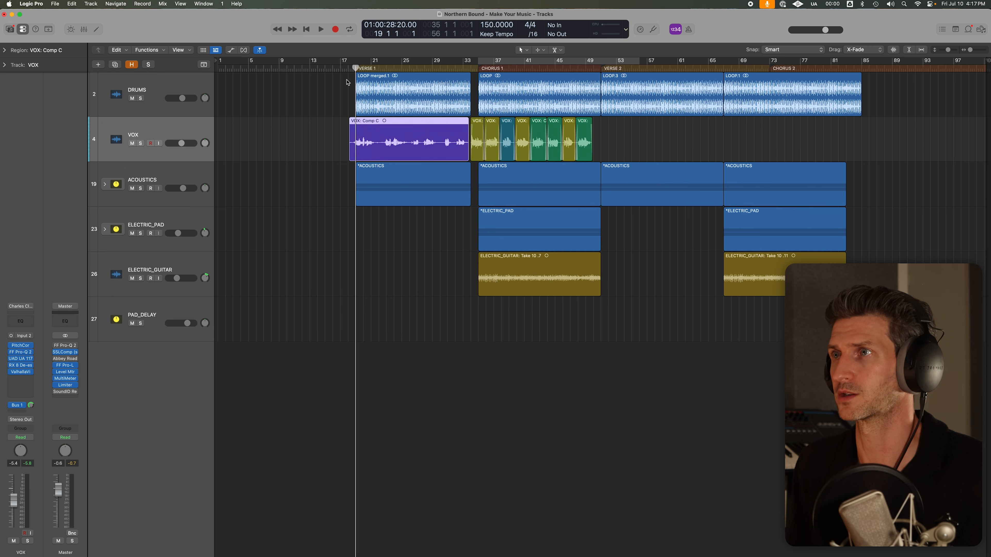
{"action": "left_click_drag", "start_coordinate": [355, 68], "coordinate": [348, 68]}
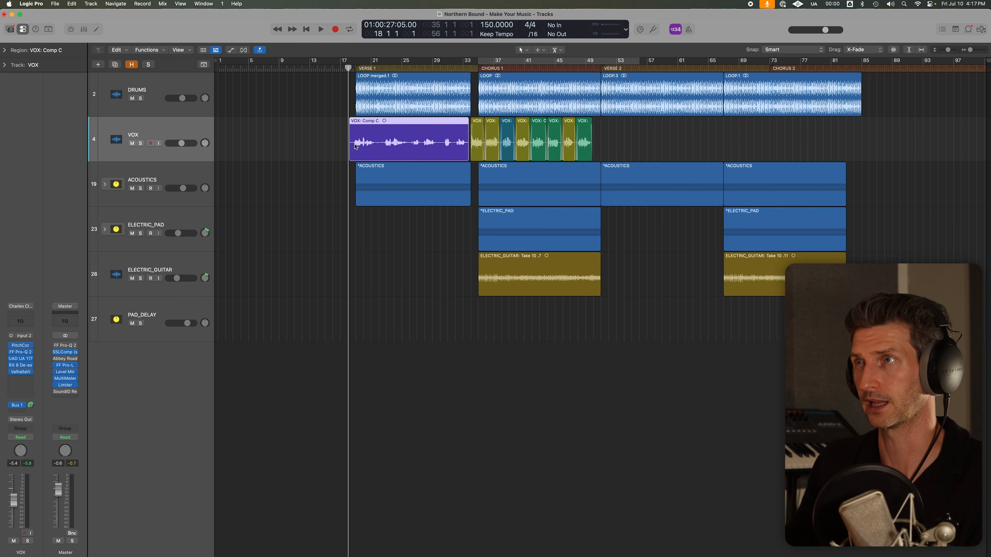
{"action": "key", "text": "space"}
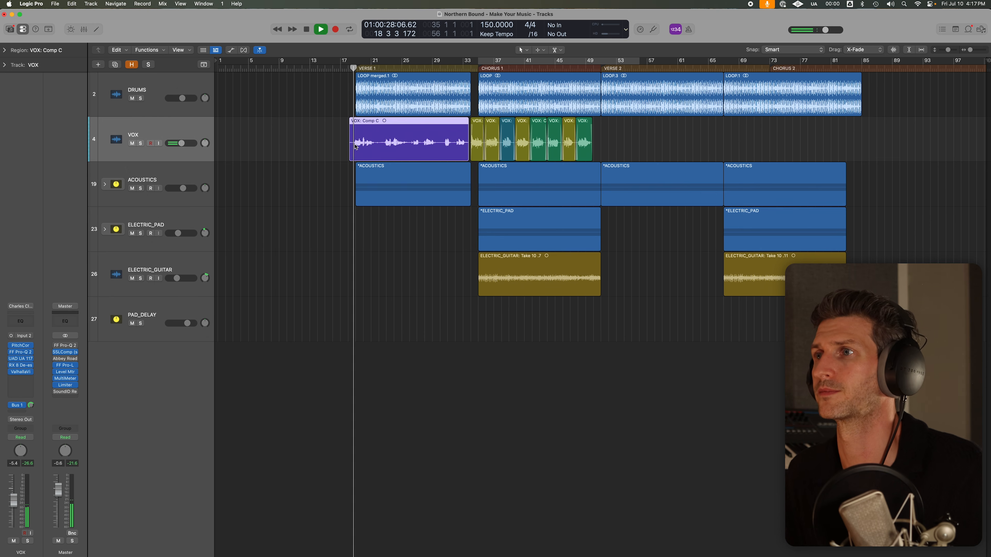
- Trim the start of the VERSE 1 vocal region to just before bar 19
{"action": "scroll", "coordinate": [322, 127], "scroll_direction": "up", "scroll_amount": 10}
{"action": "left_click_drag", "start_coordinate": [550, 156], "coordinate": [595, 160]}
{"action": "scroll", "coordinate": [595, 161], "scroll_direction": "down", "scroll_amount": 10}
{"action": "scroll", "coordinate": [595, 160], "scroll_direction": "down", "scroll_amount": 2}
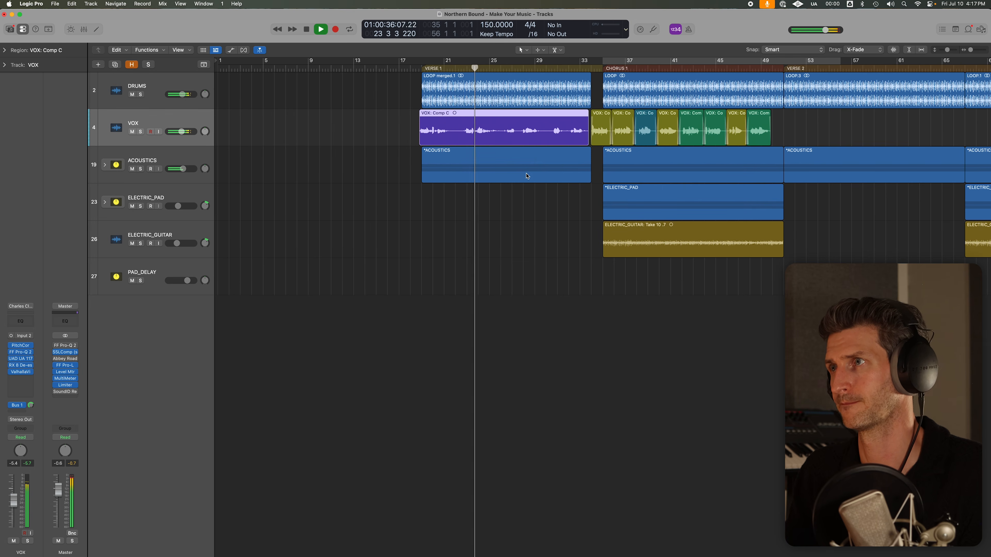
{"action": "scroll", "coordinate": [527, 176], "scroll_direction": "up", "scroll_amount": 2}
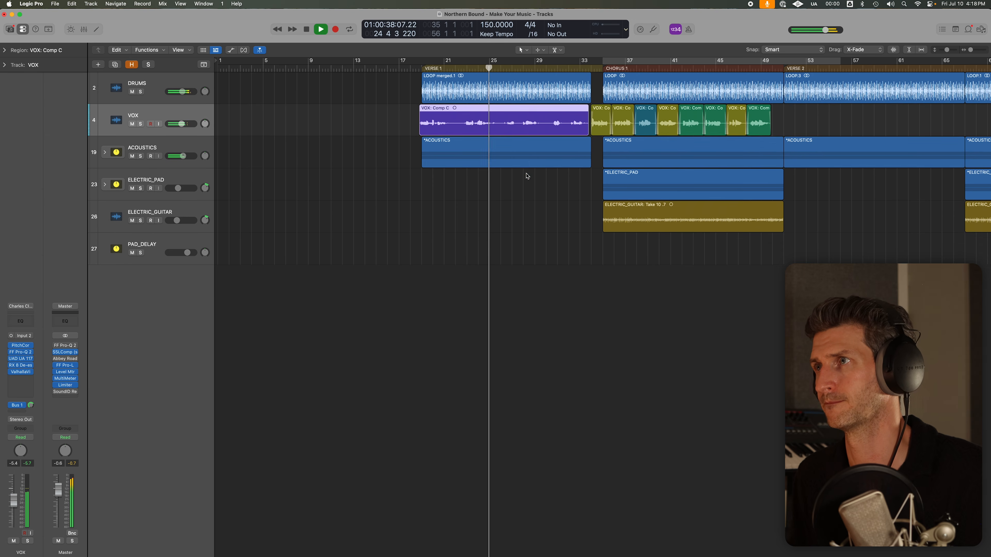
- Listen to the vocal and the instrumental gap leading from VERSE 1 into CHORUS 1, and stop playback
{"action": "left_click", "coordinate": [513, 223]}
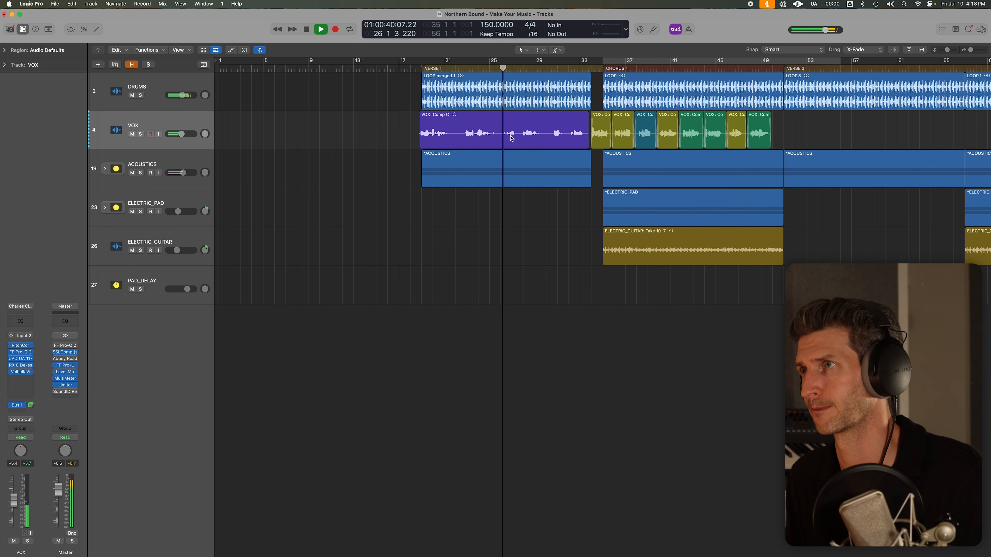
{"action": "left_click", "coordinate": [517, 139]}
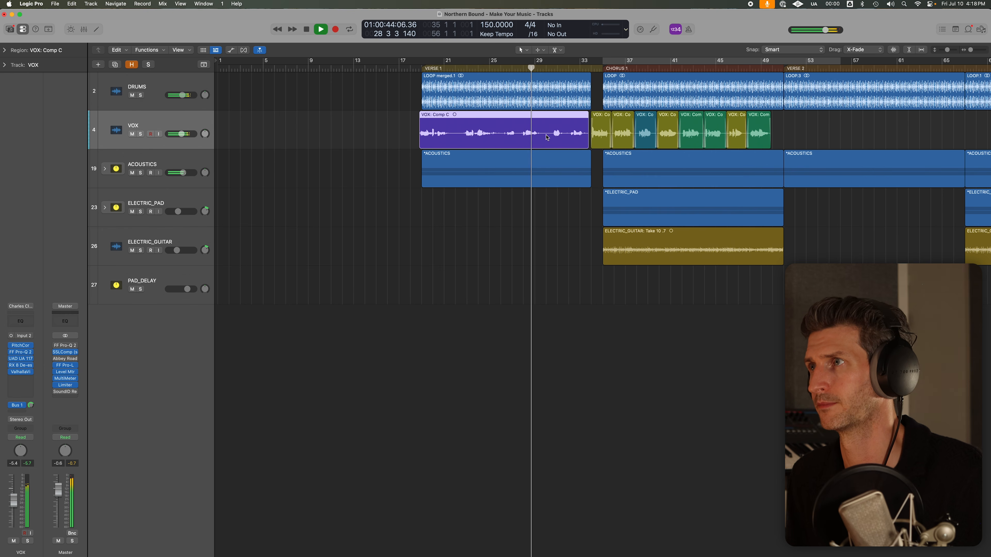
{"action": "left_click", "coordinate": [548, 193]}
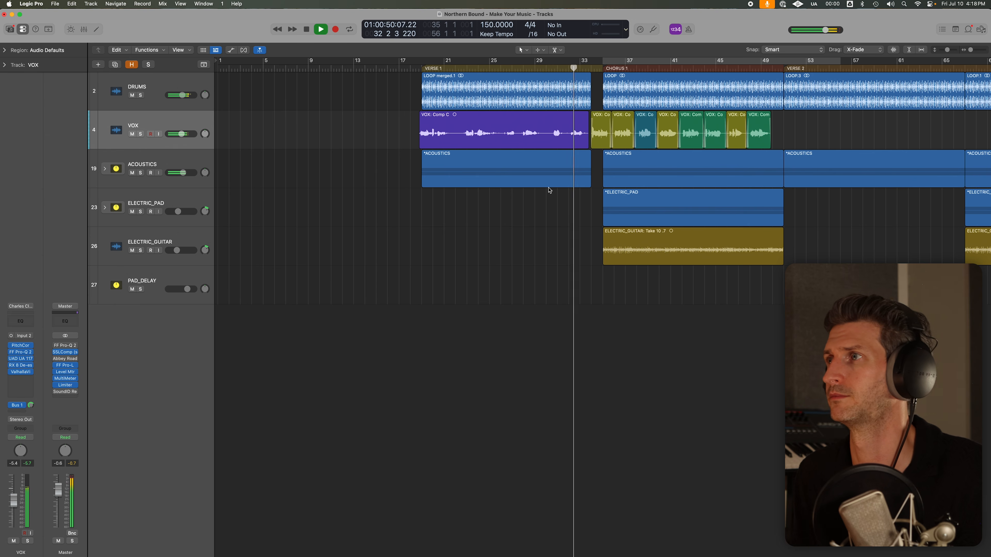
{"action": "scroll", "coordinate": [585, 138], "scroll_direction": "up", "scroll_amount": 5}
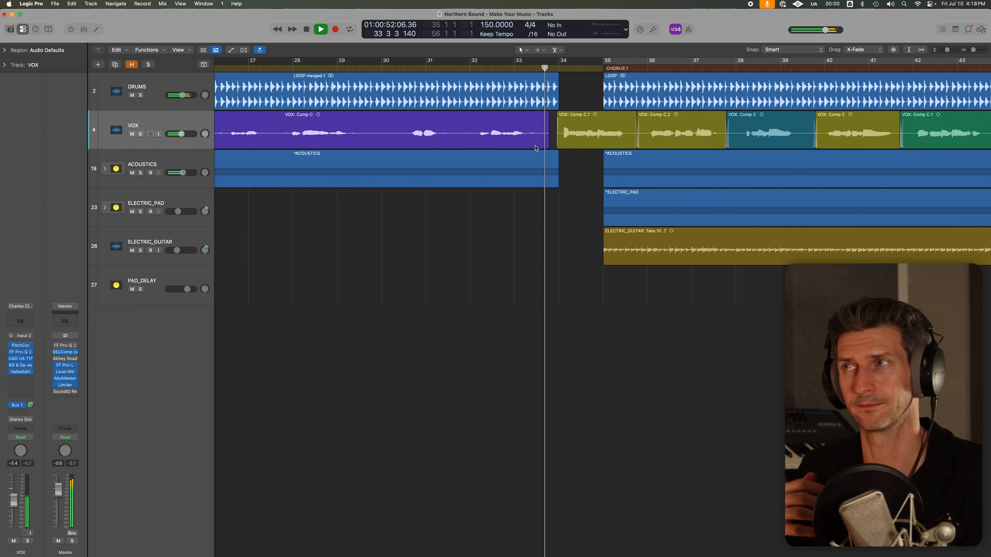
{"action": "scroll", "coordinate": [536, 148], "scroll_direction": "down", "scroll_amount": 5}
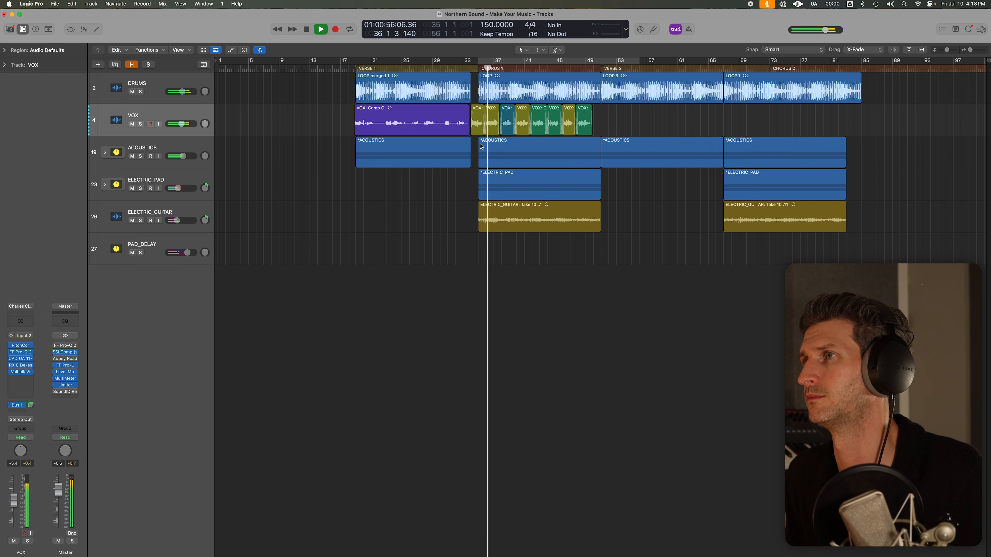
{"action": "scroll", "coordinate": [502, 140], "scroll_direction": "up", "scroll_amount": 5}
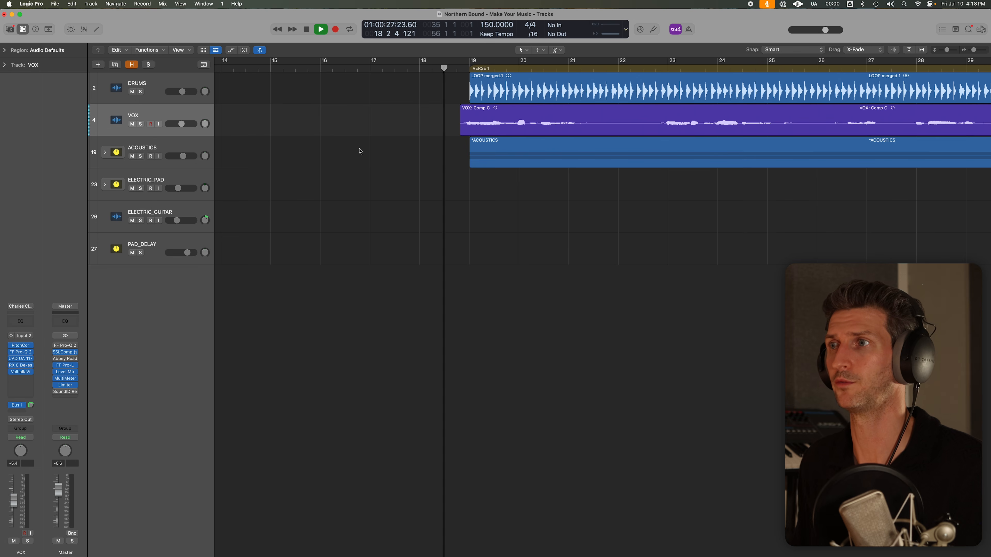
{"action": "key", "text": "space"}
{"action": "key", "text": "b"}
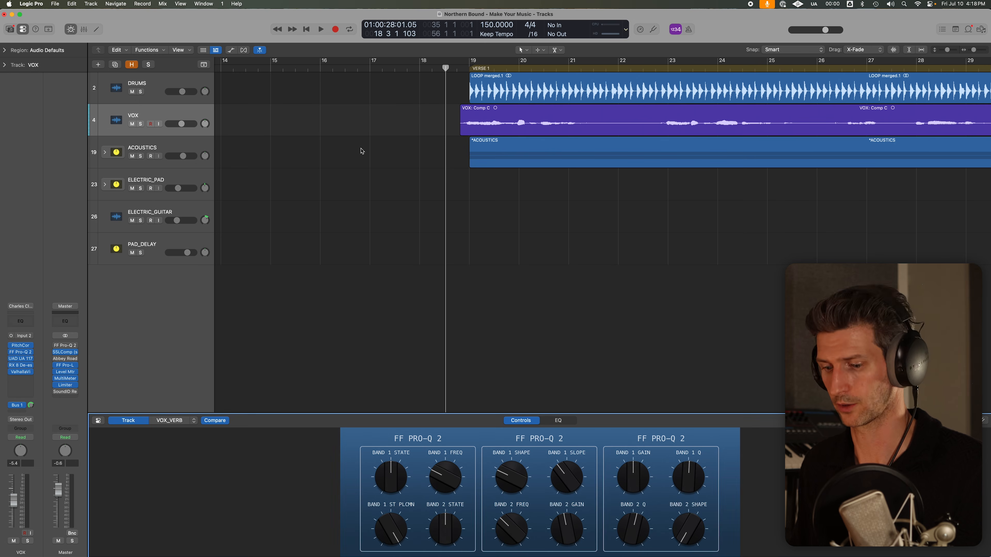
{"action": "key", "text": "e"}
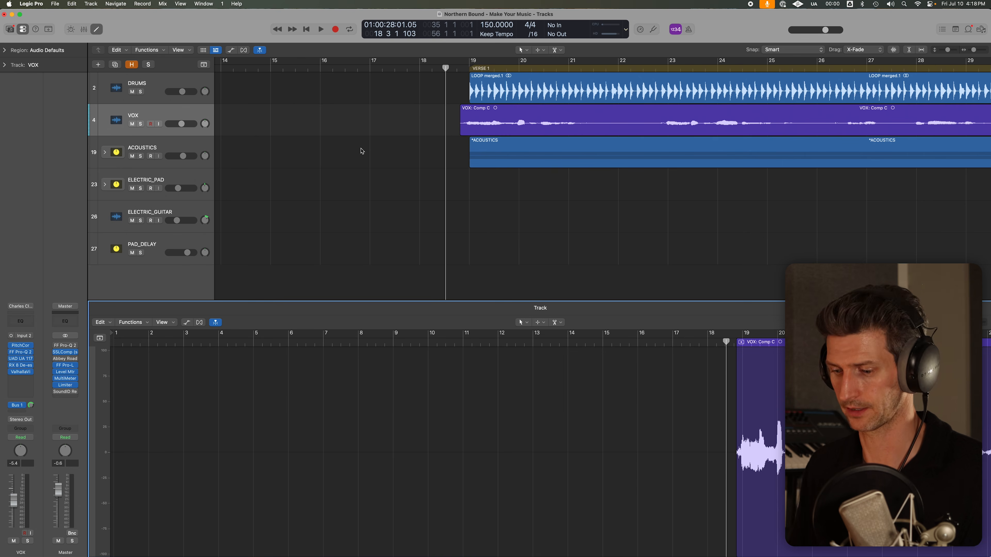
{"action": "scroll", "coordinate": [362, 150], "scroll_direction": "down", "scroll_amount": 10}
{"action": "key", "text": "e"}
- Copy the VERSE 1 and CHORUS 1 vocal regions to VERSE 2 and CHORUS 2, and place the playhead at bar 51
{"action": "mouse_move", "coordinate": [632, 126]}
{"action": "left_mouse_down"}
{"action": "mouse_move", "coordinate": [430, 126]}
{"action": "mouse_move", "coordinate": [629, 125]}
{"action": "left_mouse_up"}
{"action": "left_click", "coordinate": [733, 183]}
{"action": "left_click", "coordinate": [620, 124]}
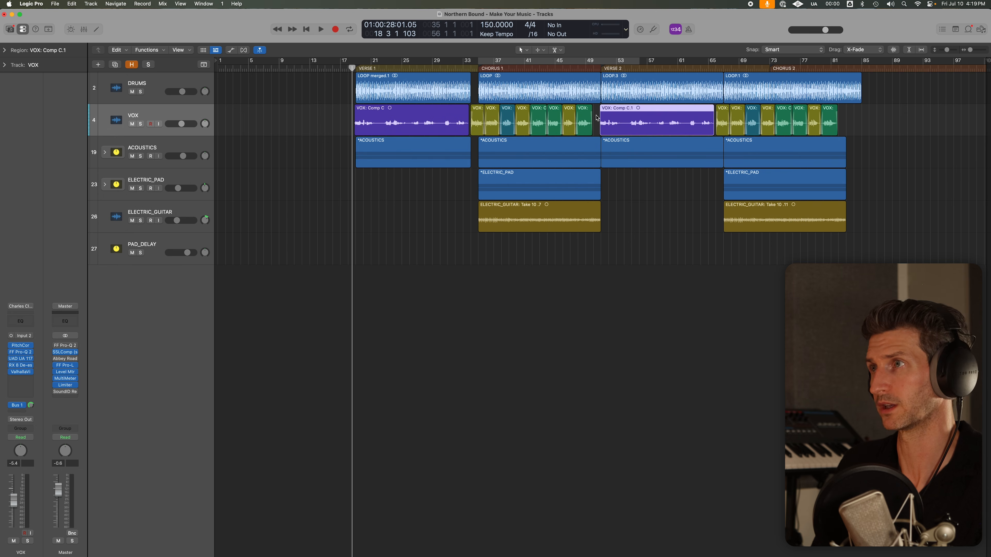
{"action": "left_click", "coordinate": [600, 67]}
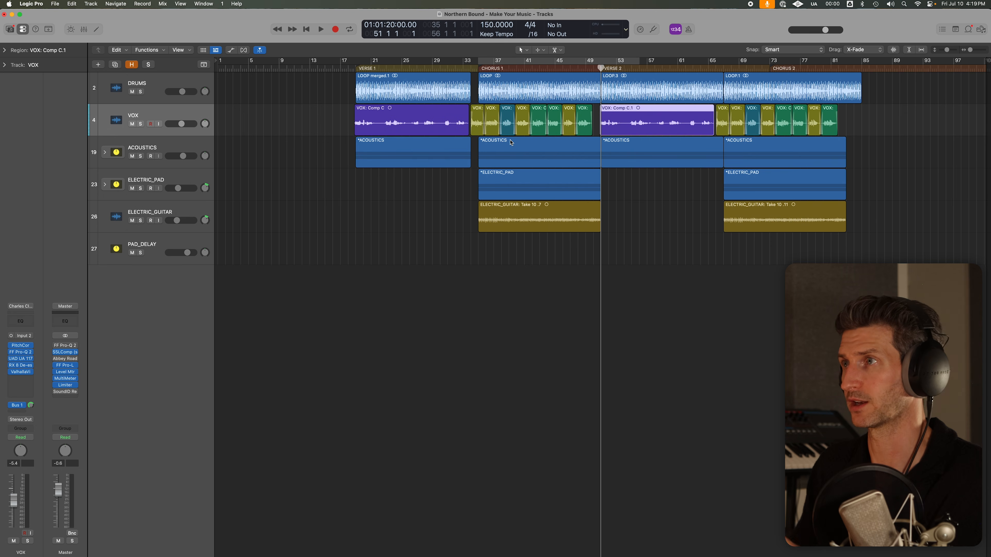